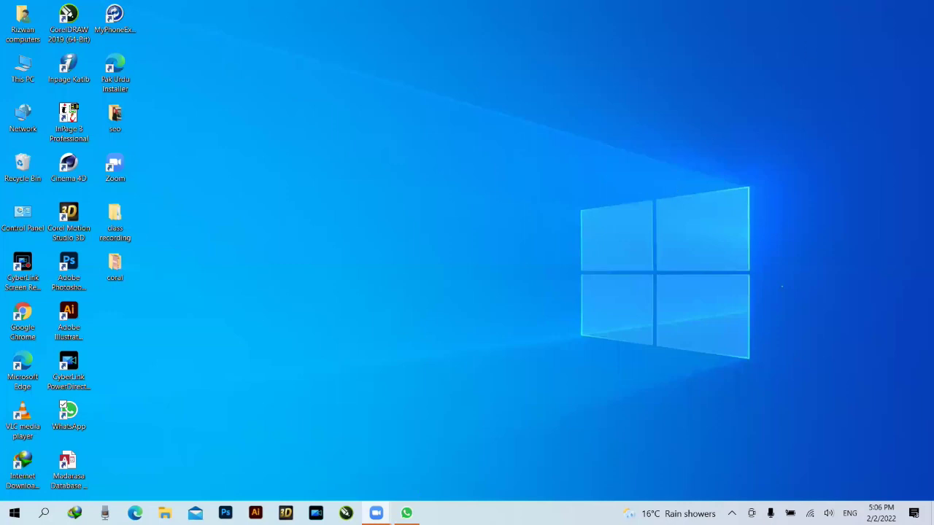
# - In the blogging-course group chat, choose Forward message on the Zoom meeting-link message
pyautogui.click(406, 513)
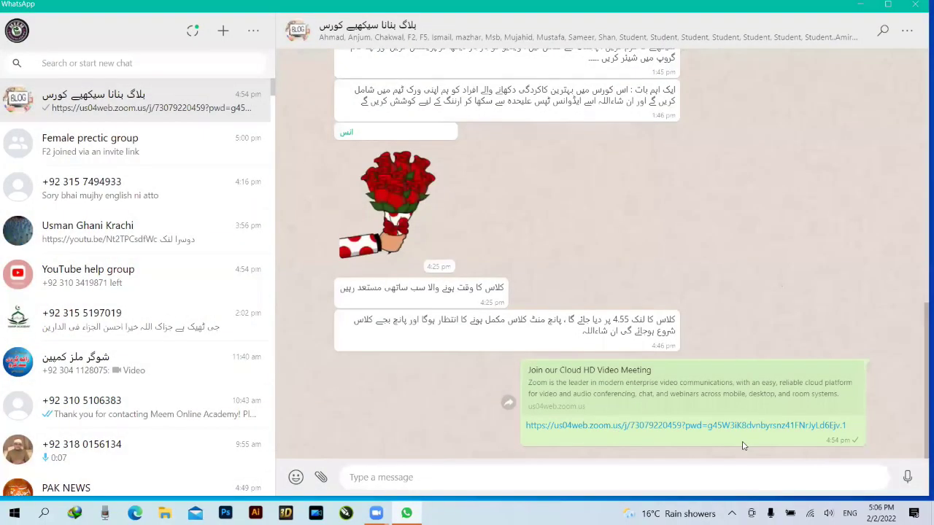
pyautogui.click(855, 374)
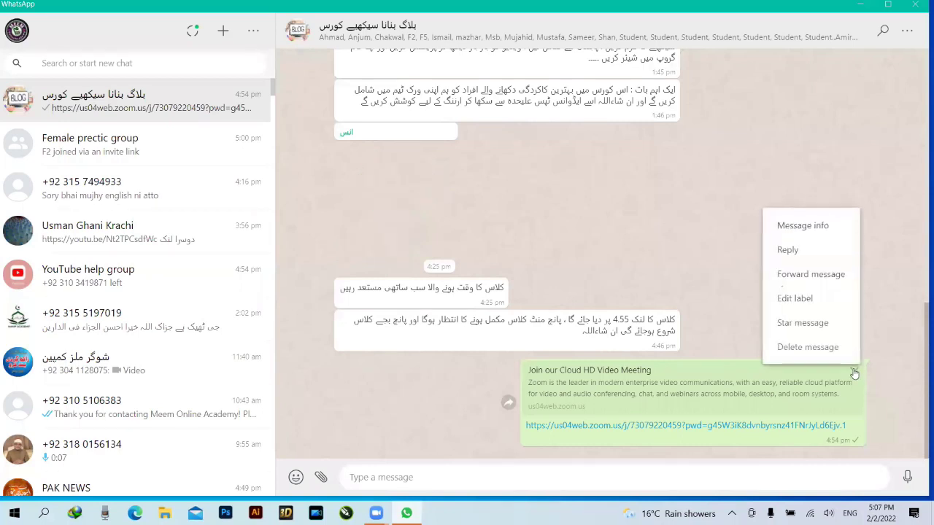
pyautogui.click(822, 283)
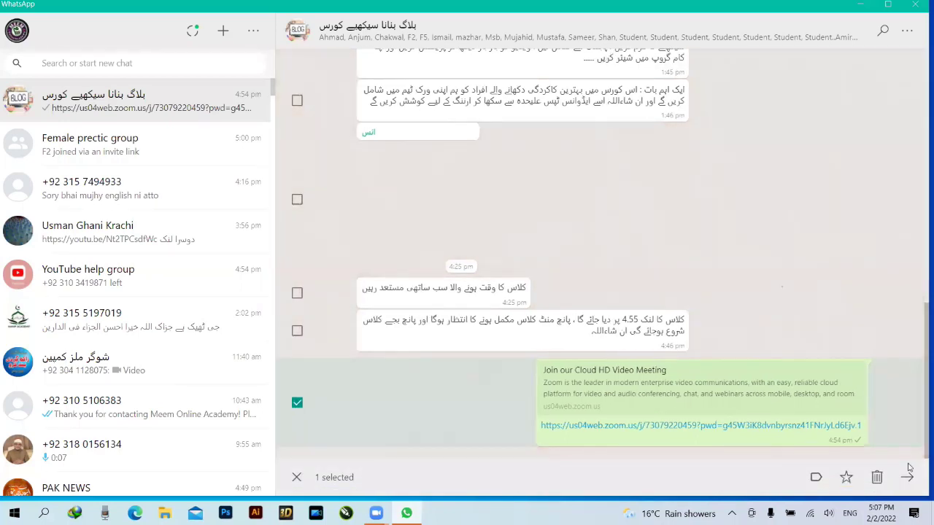
# - Send the Zoom meeting link to a contact picked from the forward list
pyautogui.click(907, 478)
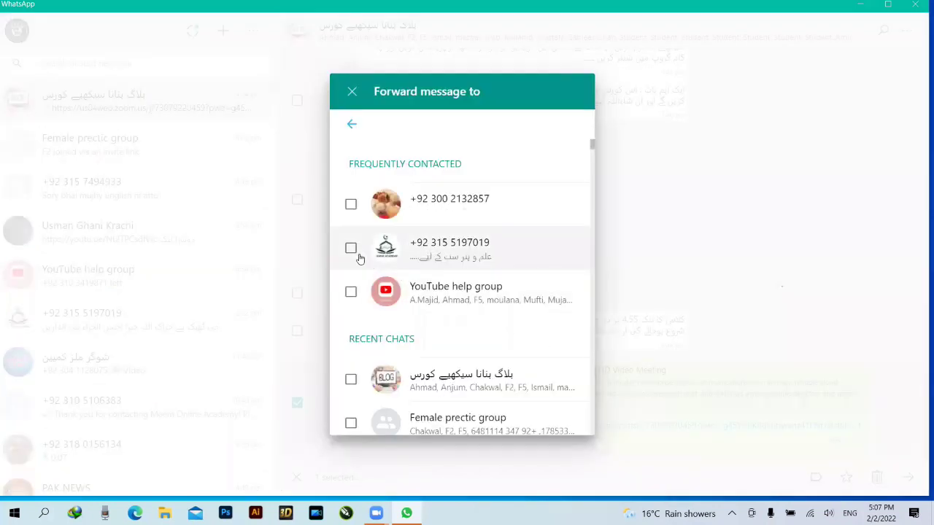
pyautogui.scroll(-4, 359, 258)
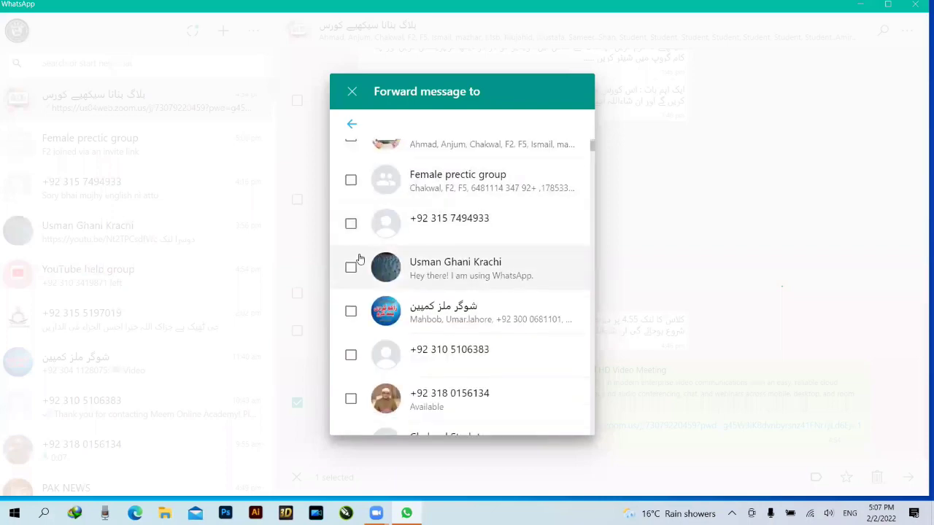
pyautogui.scroll(-5, 355, 261)
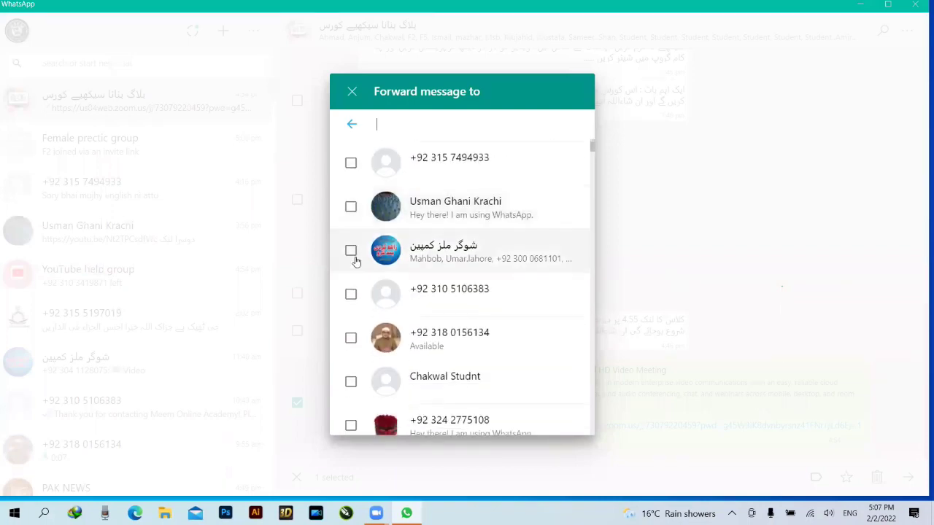
pyautogui.scroll(-6, 355, 261)
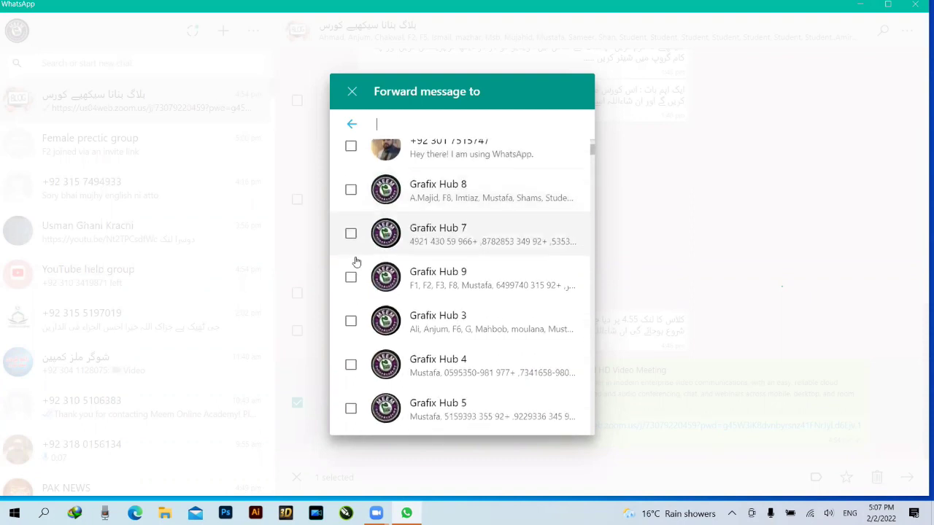
pyautogui.scroll(-1, 355, 262)
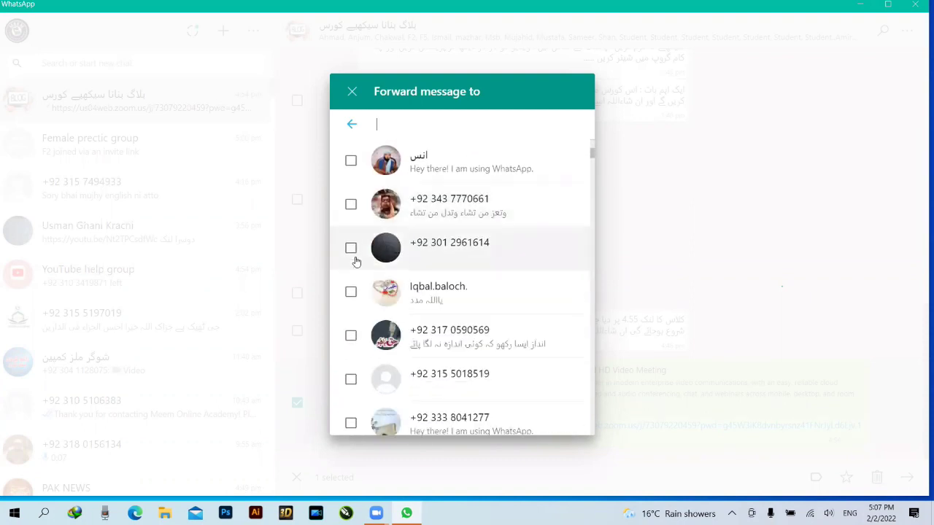
pyautogui.click(351, 291)
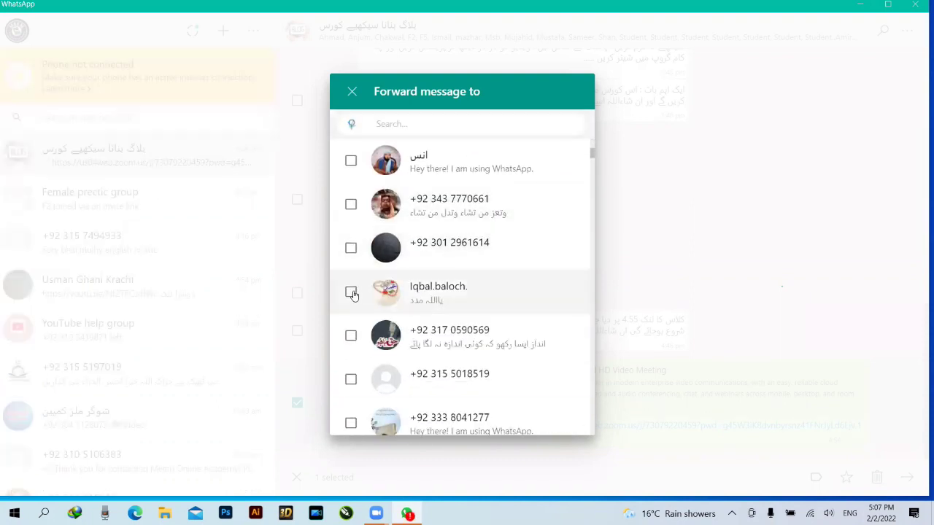
pyautogui.click(558, 395)
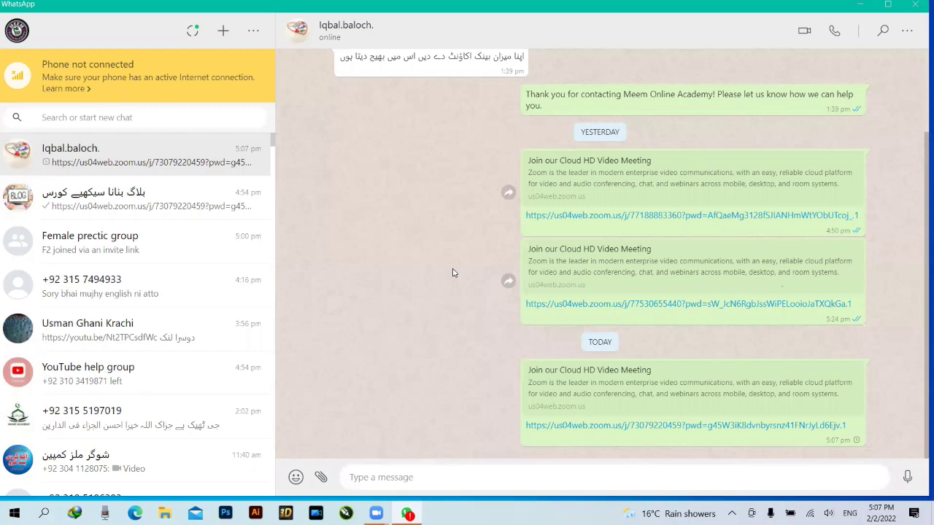
# - Minimize the WhatsApp window to reveal the Windows desktop
pyautogui.click(861, 6)
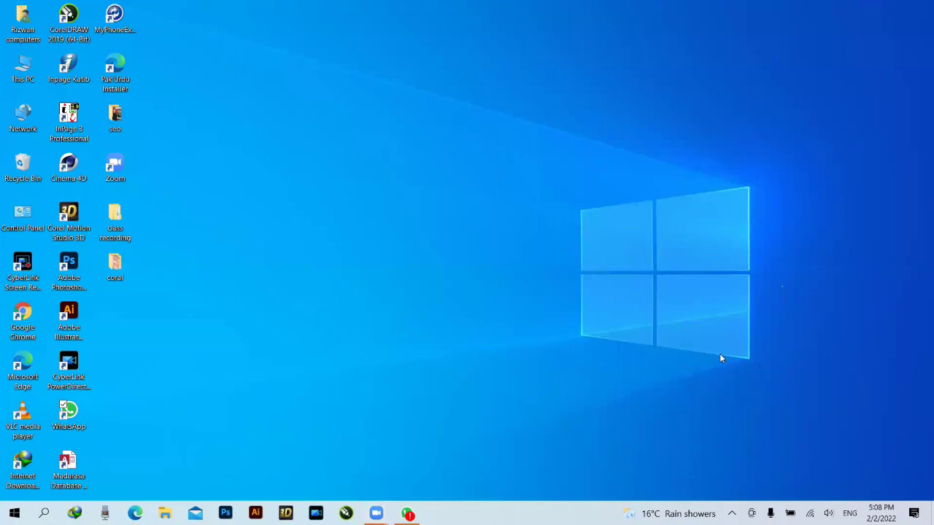
# - Launch Google Chrome on a New Tab page and show its profile menu listing other profiles
pyautogui.doubleClick(23, 315)
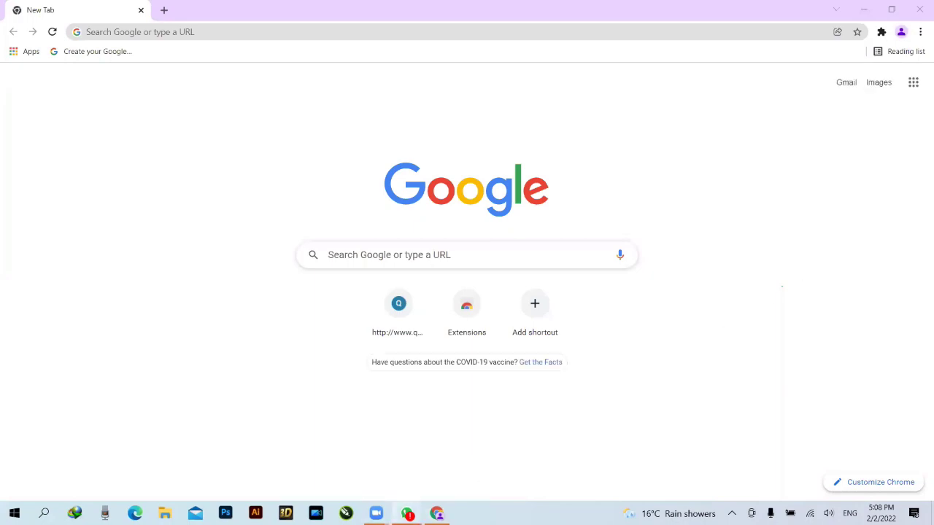
pyautogui.hotkey('alt', 'Tab')
pyautogui.hotkey('alt', 'Tab')
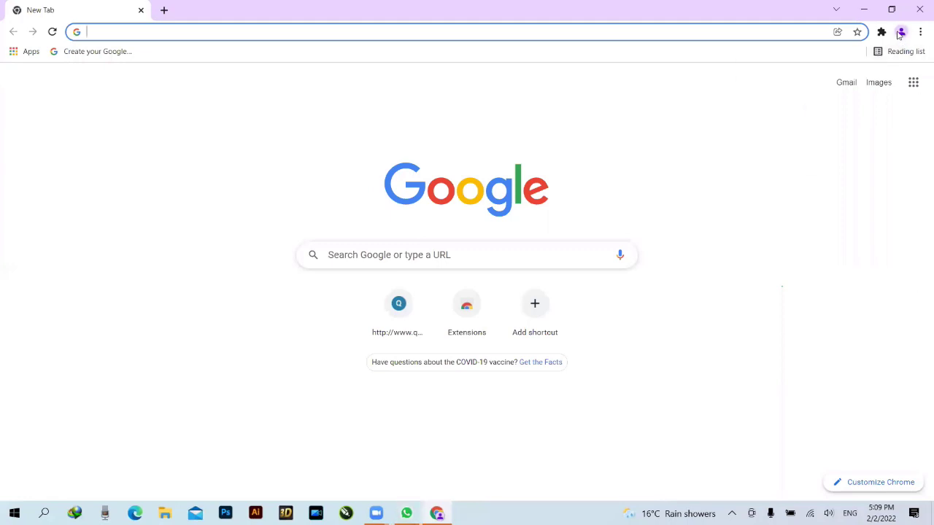
pyautogui.click(901, 32)
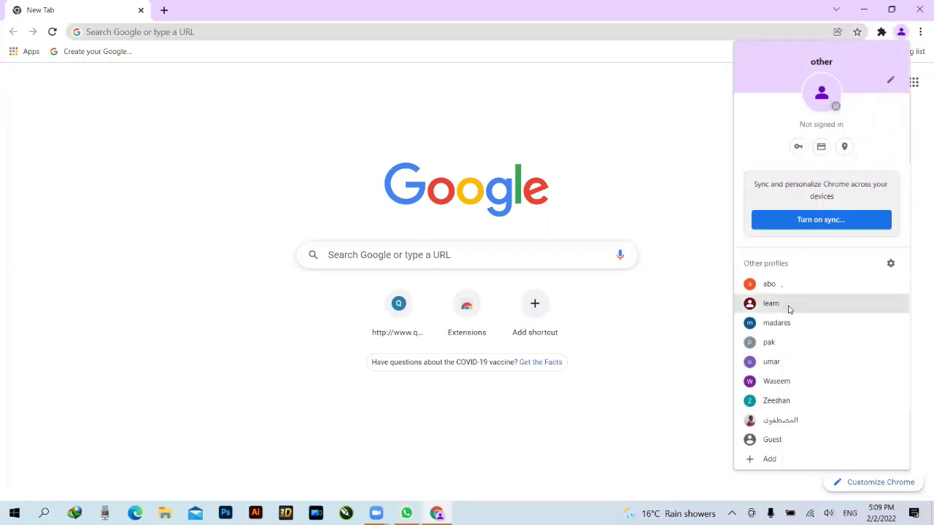
pyautogui.click(703, 423)
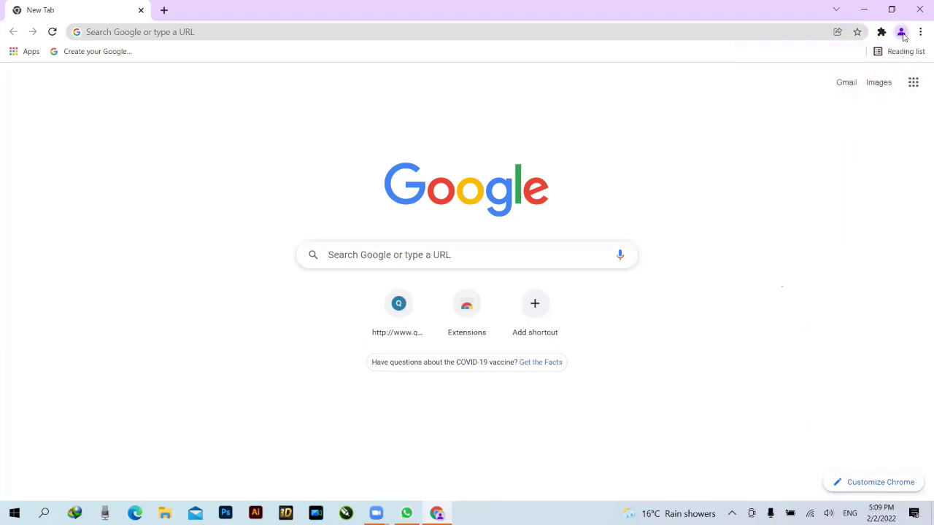
pyautogui.click(902, 34)
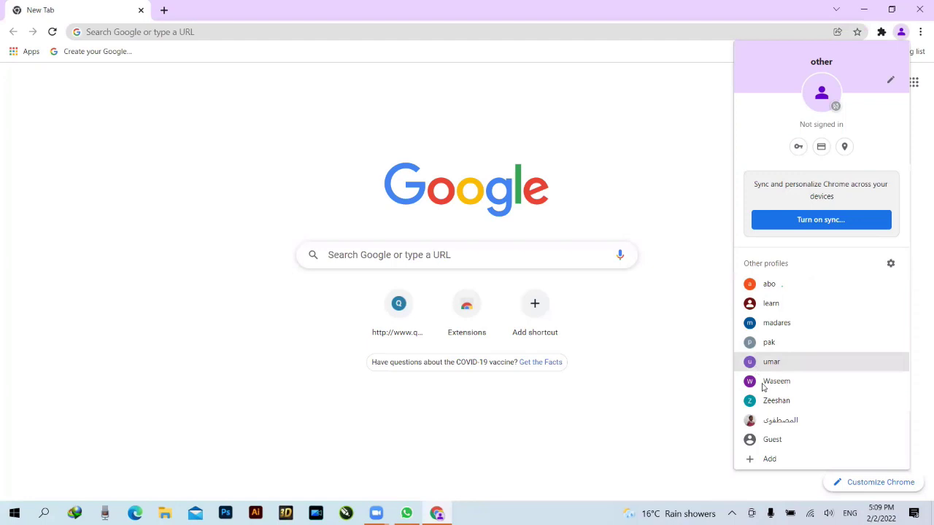
# - Open the pak profile, skip its welcome setup, keep the default background, and decline sync
pyautogui.click(766, 343)
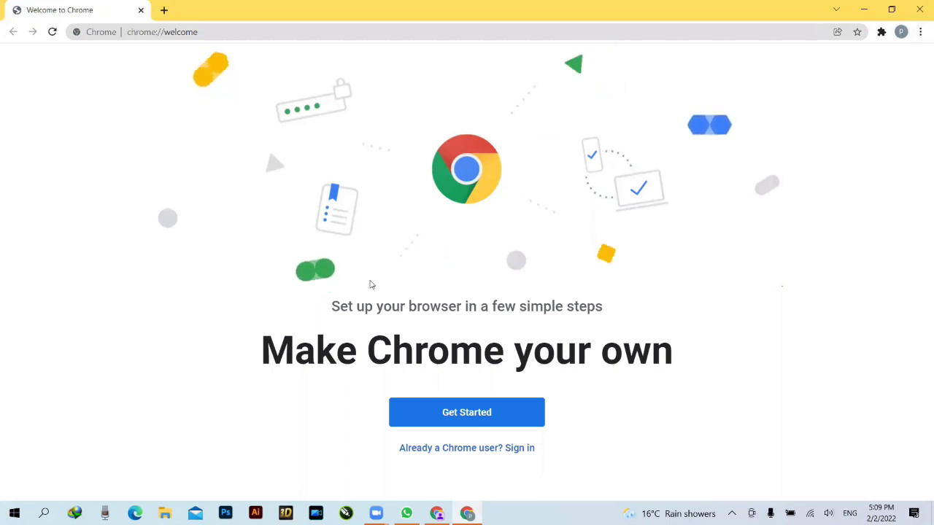
pyautogui.click(481, 413)
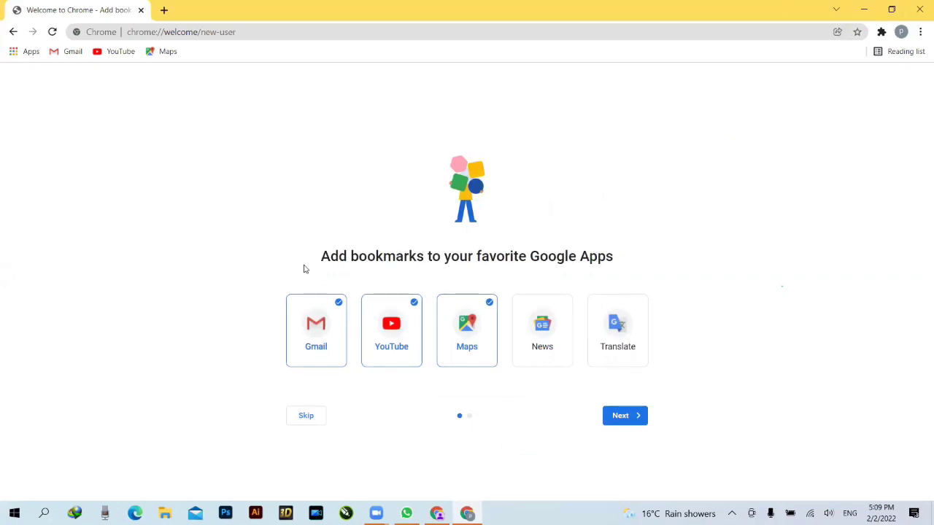
pyautogui.click(308, 416)
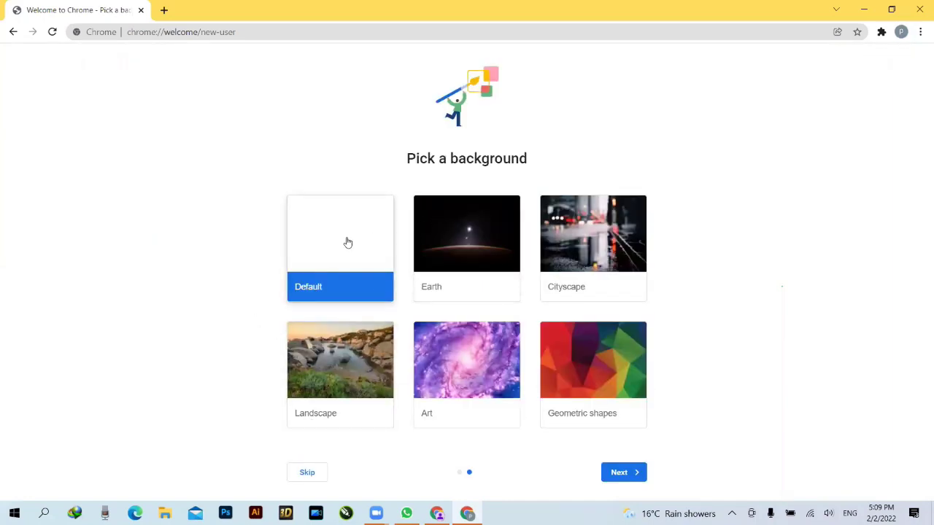
pyautogui.click(621, 475)
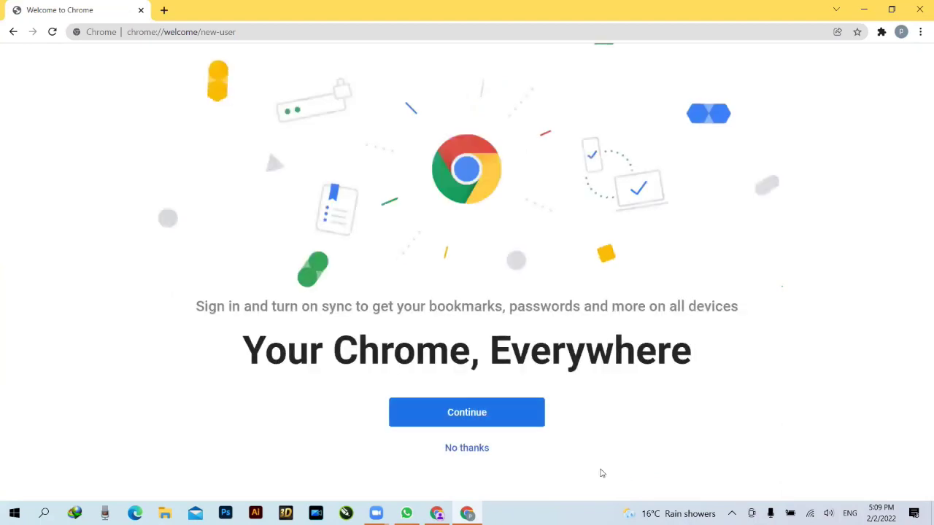
pyautogui.click(467, 448)
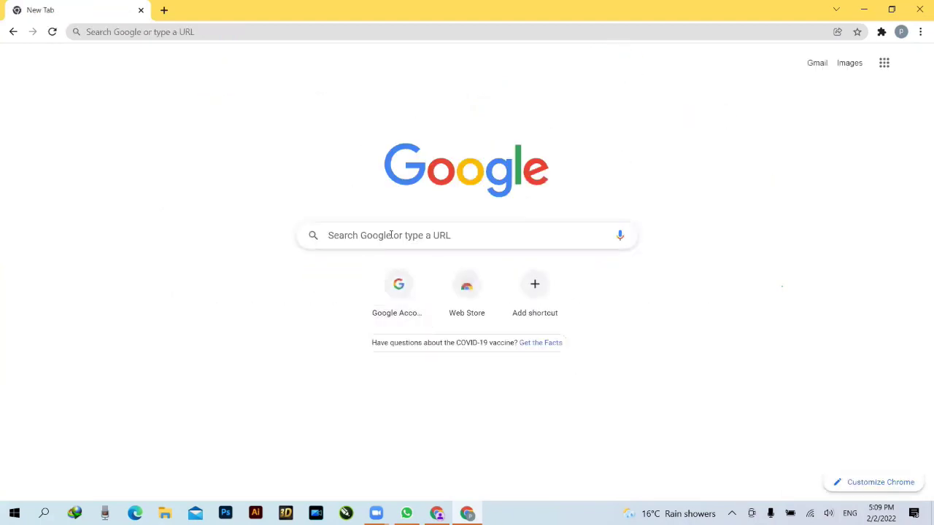
pyautogui.click(391, 234)
# - Search Google for 'blogger.com' using the search suggestion
pyautogui.write('bl')
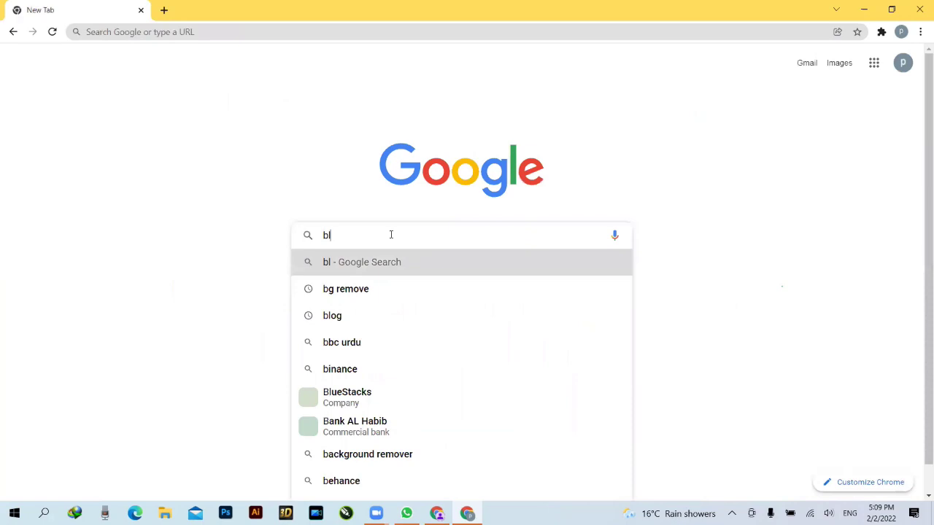
pyautogui.write('ogger')
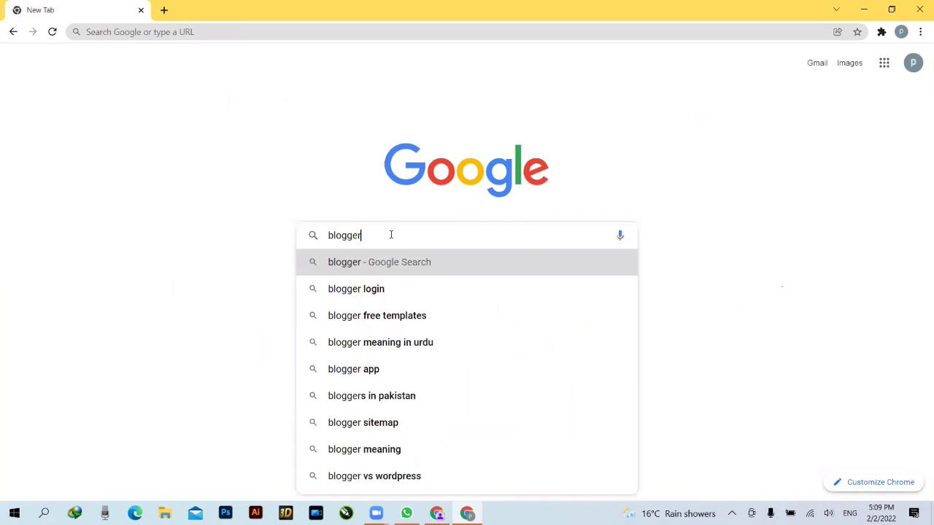
pyautogui.write('.com')
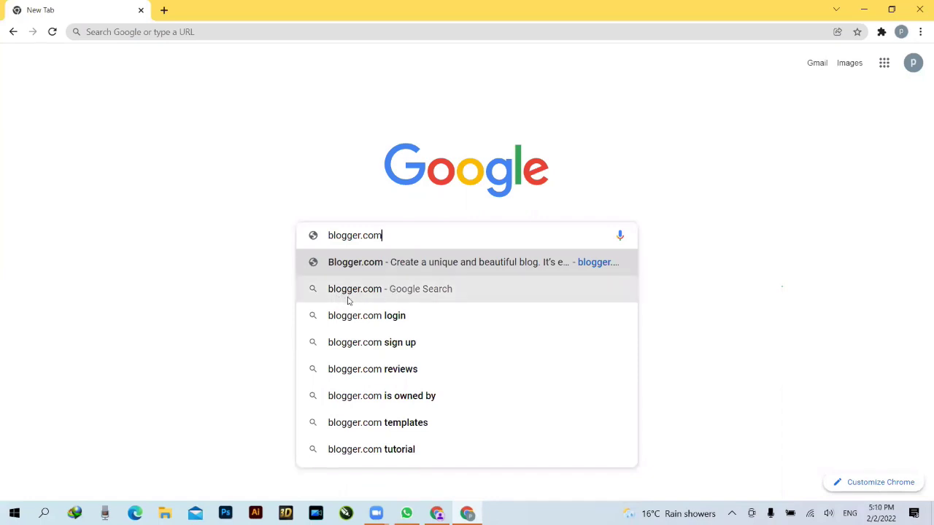
pyautogui.click(375, 290)
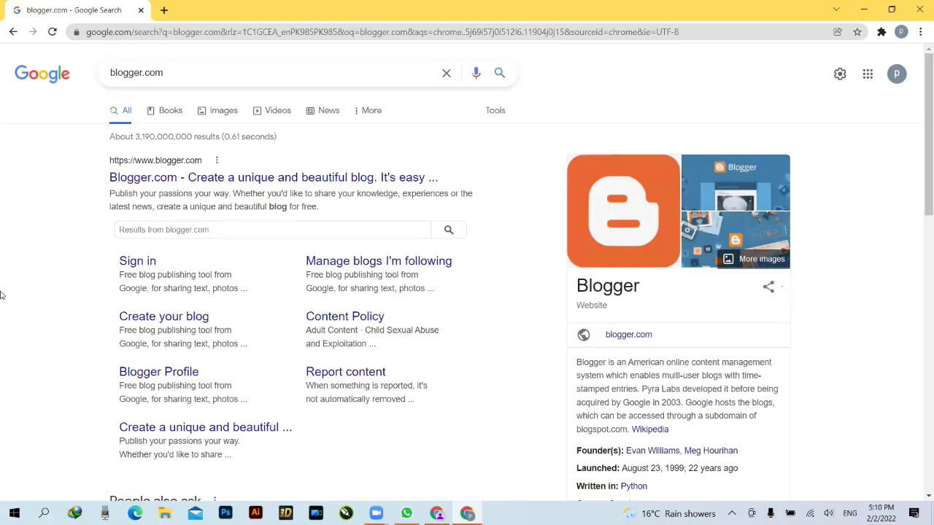
pyautogui.click(197, 184)
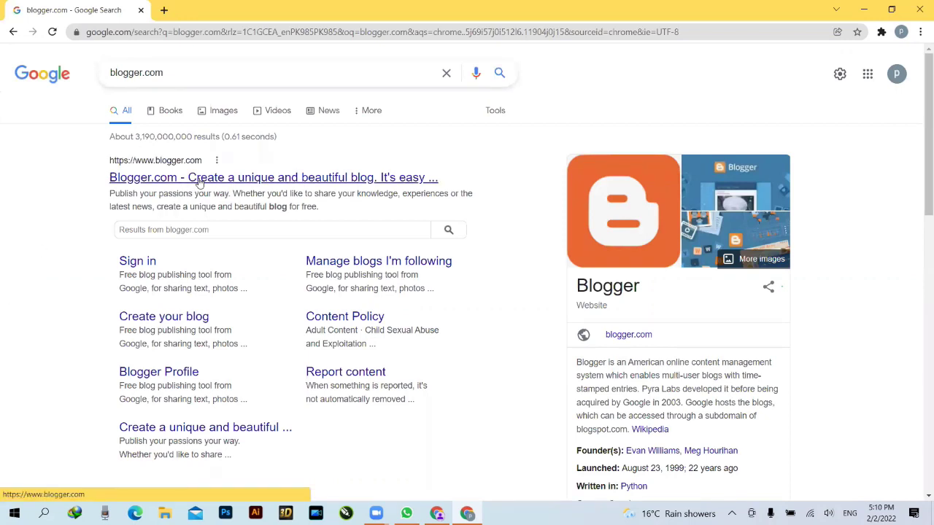
# - Load the Blogger.com site and sign out of the currently signed-in Google account
pyautogui.click(200, 182)
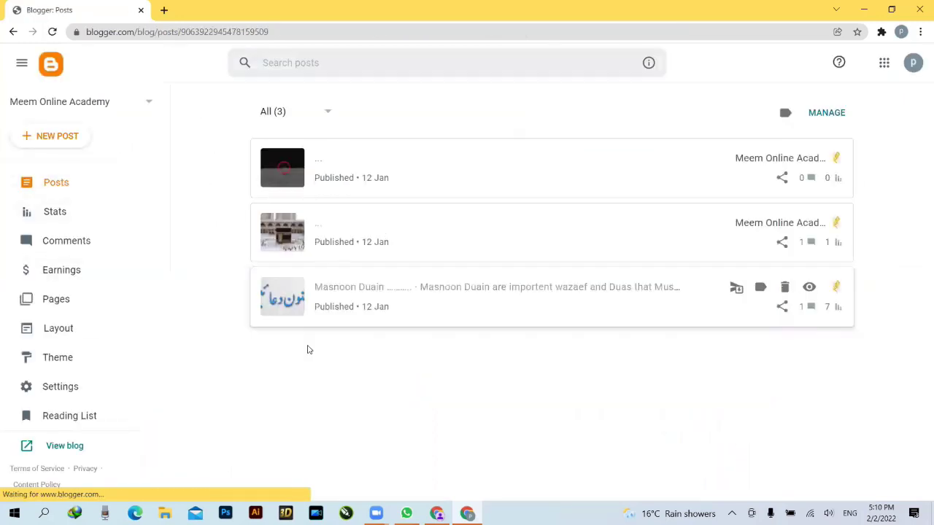
pyautogui.click(914, 64)
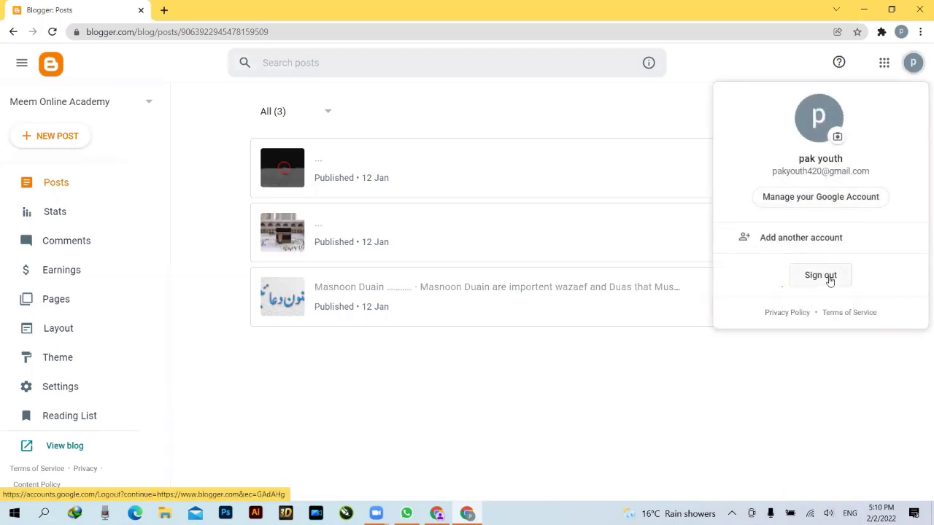
pyautogui.click(820, 276)
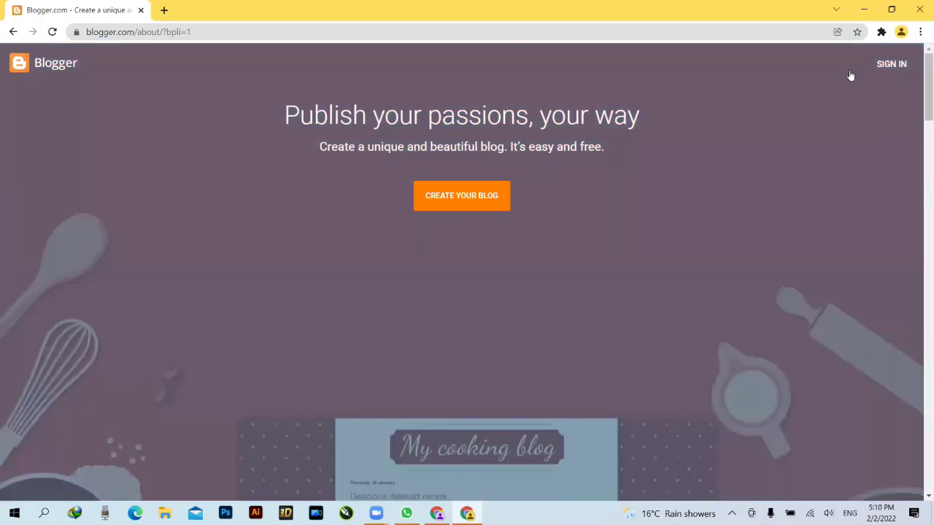
# - Start a Blogger sign-in with a different Google account, entering its email and a password
pyautogui.click(891, 66)
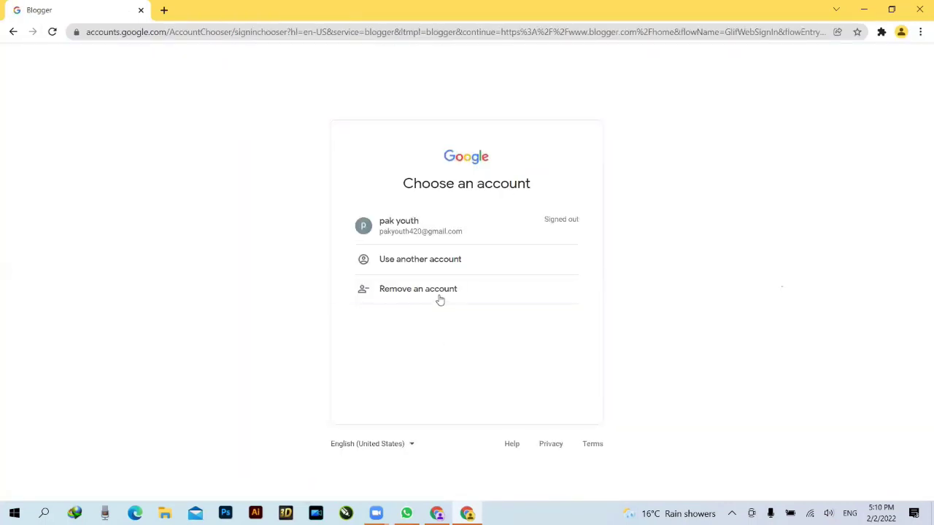
pyautogui.click(434, 261)
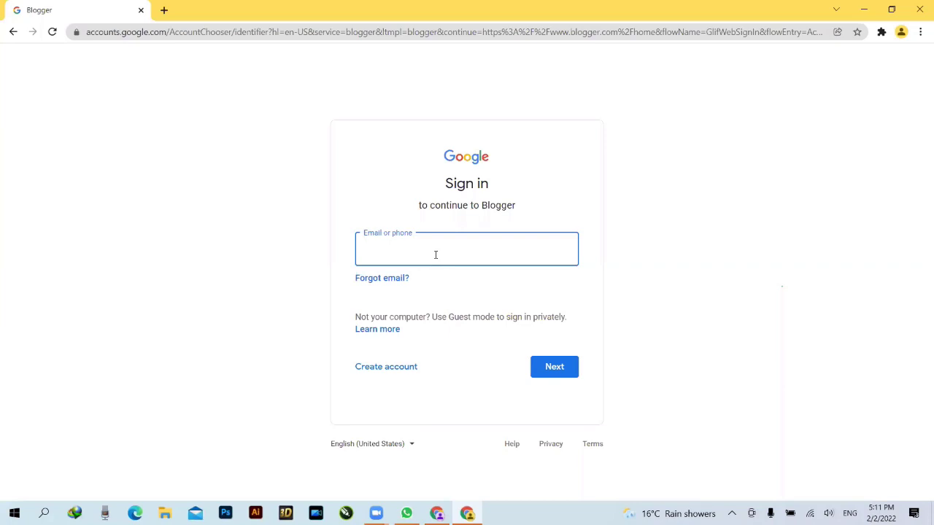
pyautogui.click(560, 368)
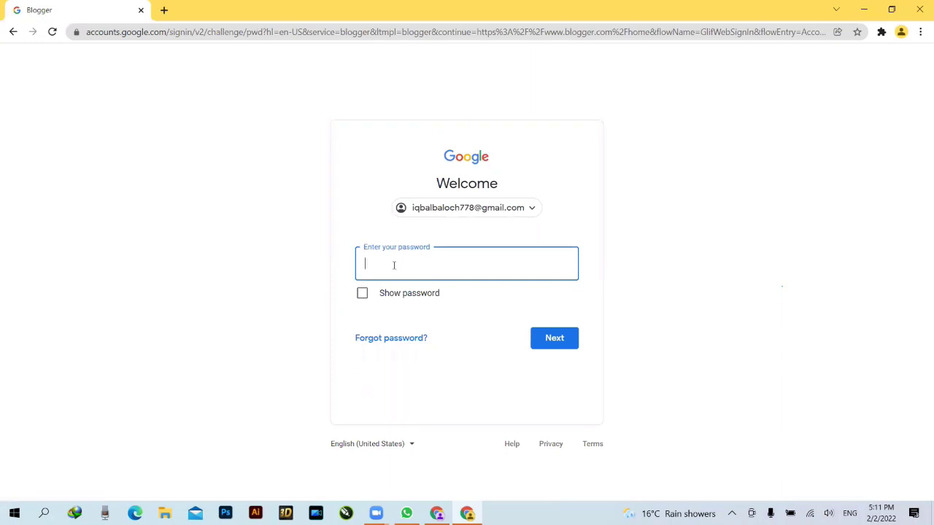
pyautogui.write('•••••••')
pyautogui.click(554, 348)
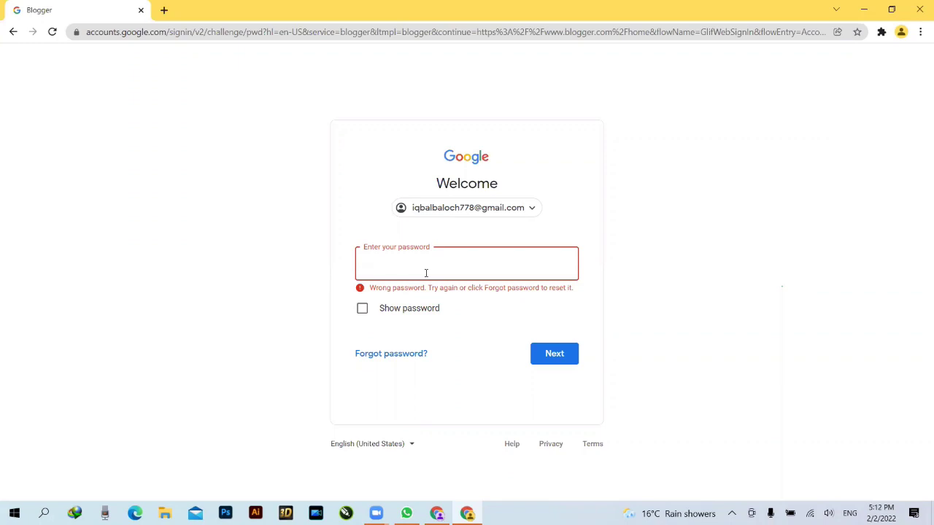
# - Retry the rejected password with Show password on, then return to the account chooser
pyautogui.write('••••••••')
pyautogui.click(363, 308)
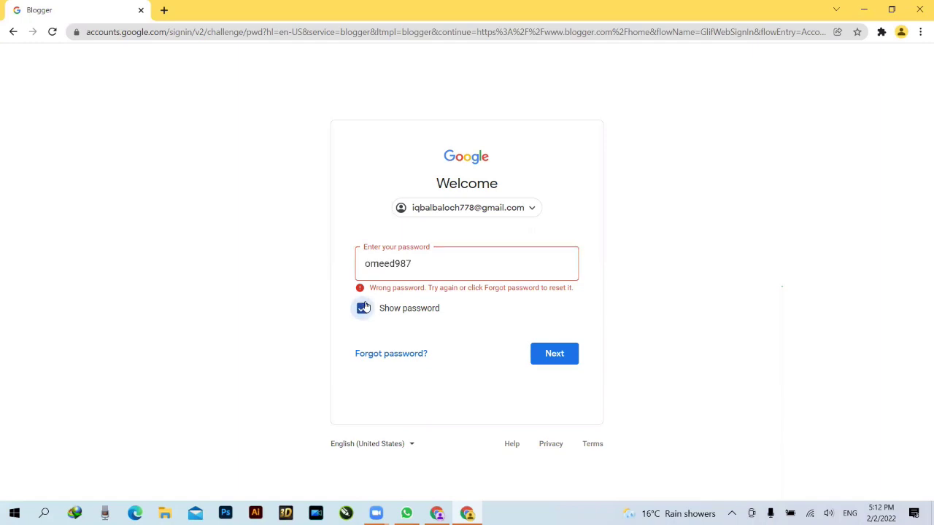
pyautogui.click(556, 362)
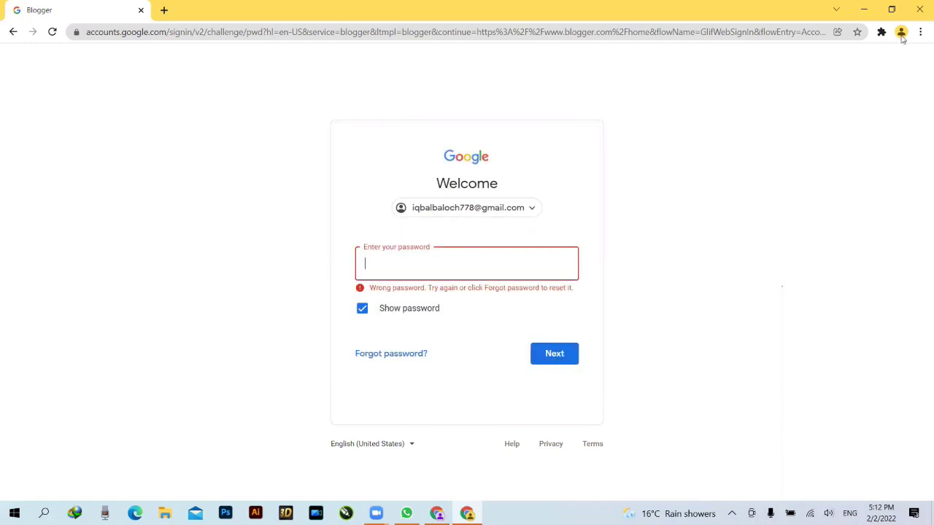
pyautogui.click(622, 314)
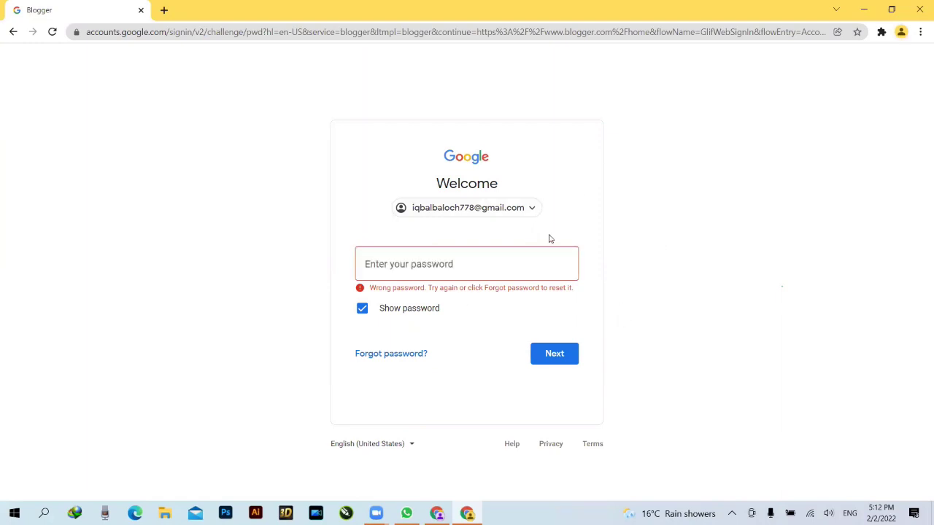
pyautogui.click(478, 264)
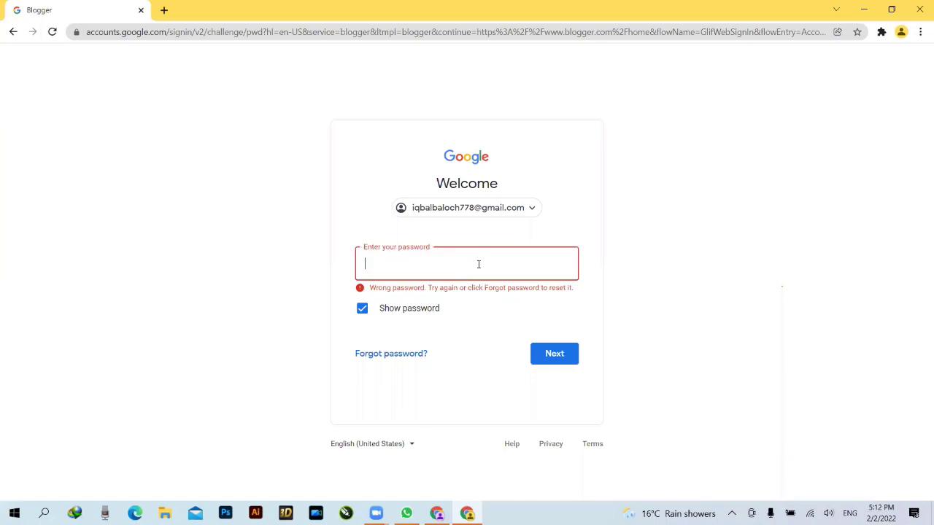
pyautogui.click(528, 207)
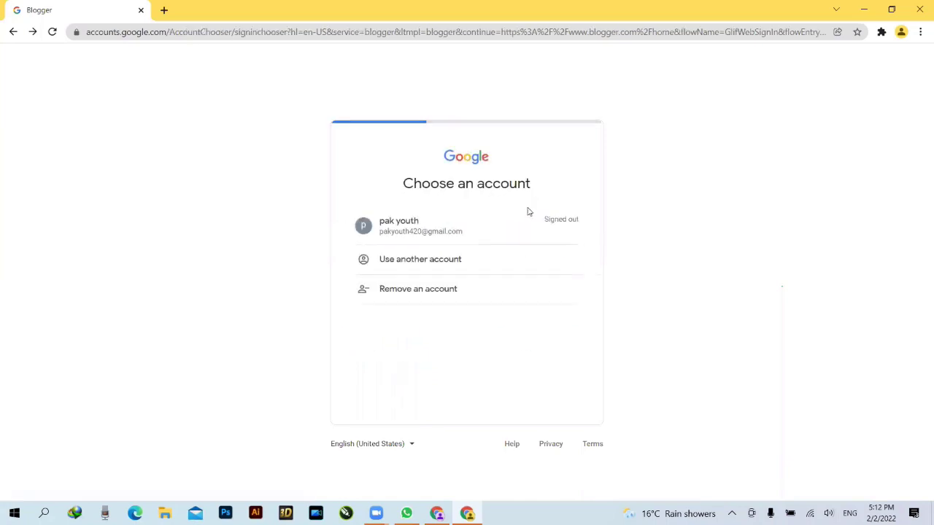
# - Switch sign-in to yet another Google account, entering its email and a password
pyautogui.click(443, 263)
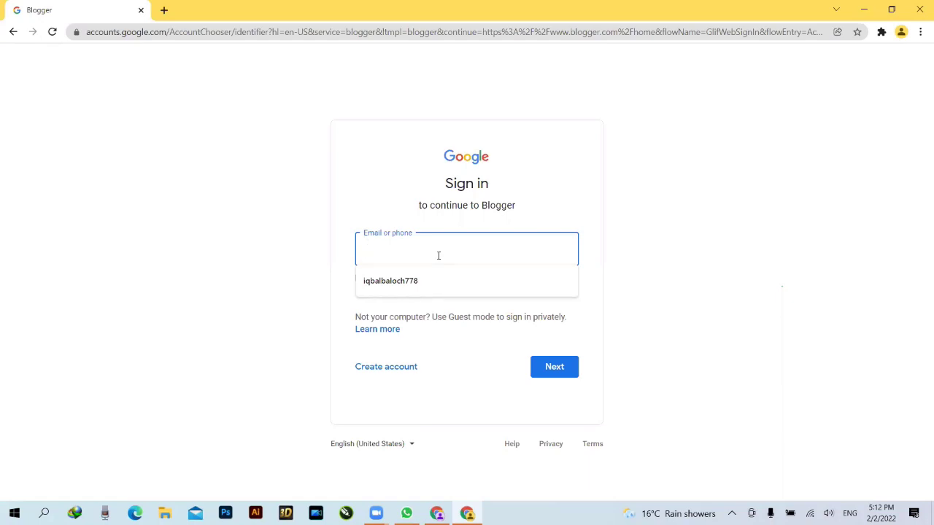
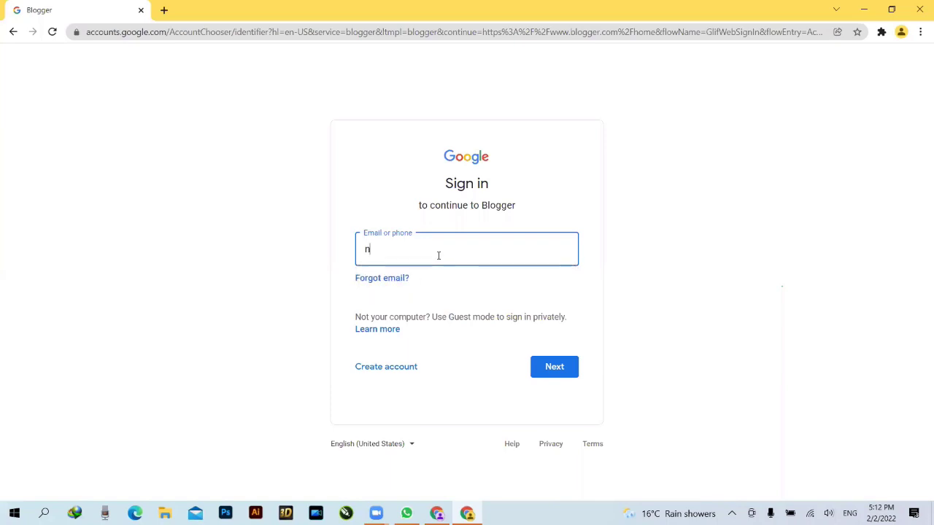
pyautogui.press('Return')
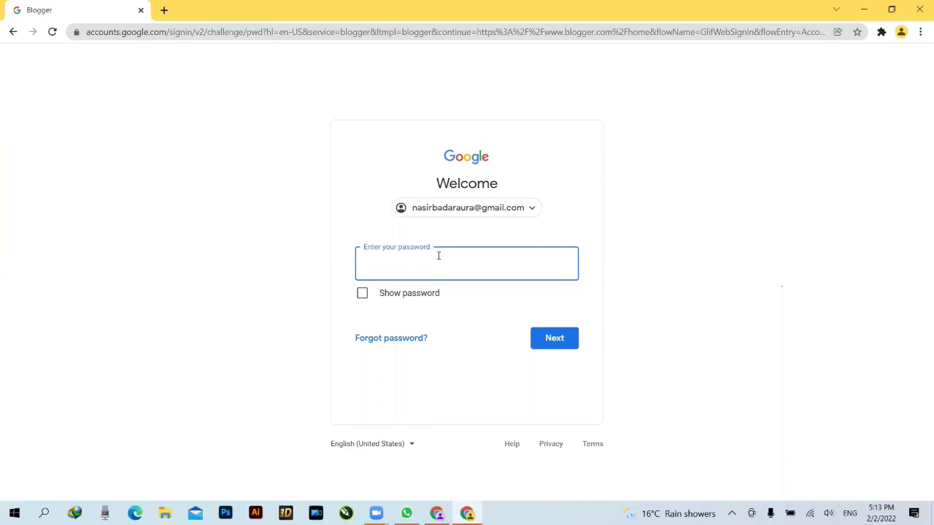
pyautogui.write('•••••')
pyautogui.click(540, 344)
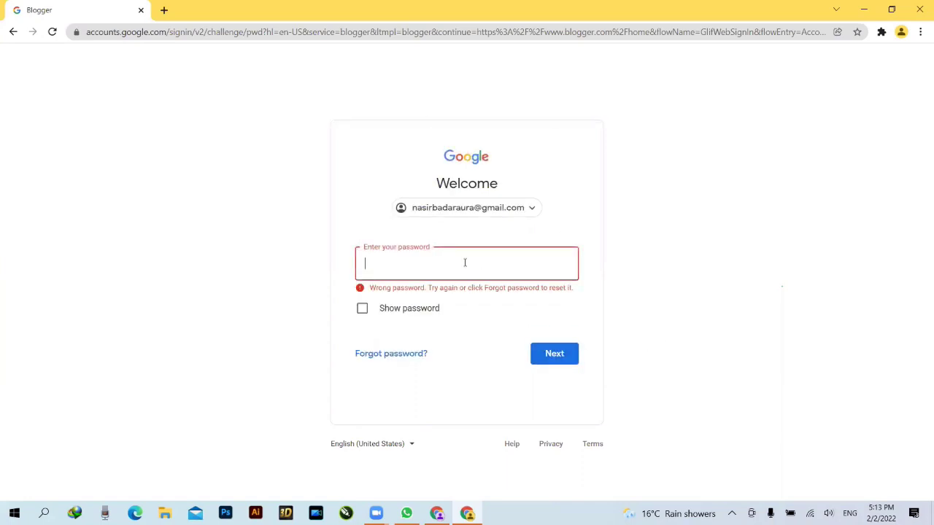
# - Retry the wrong password, then turn on Show password and clear the field to retype
pyautogui.write('••••••••••••••••••')
pyautogui.press('Return')
pyautogui.click(385, 308)
pyautogui.click(440, 269)
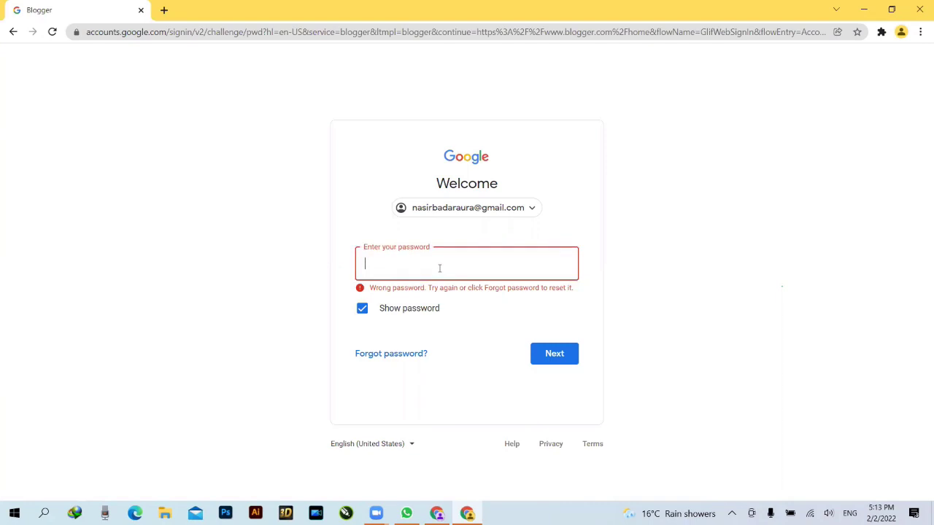
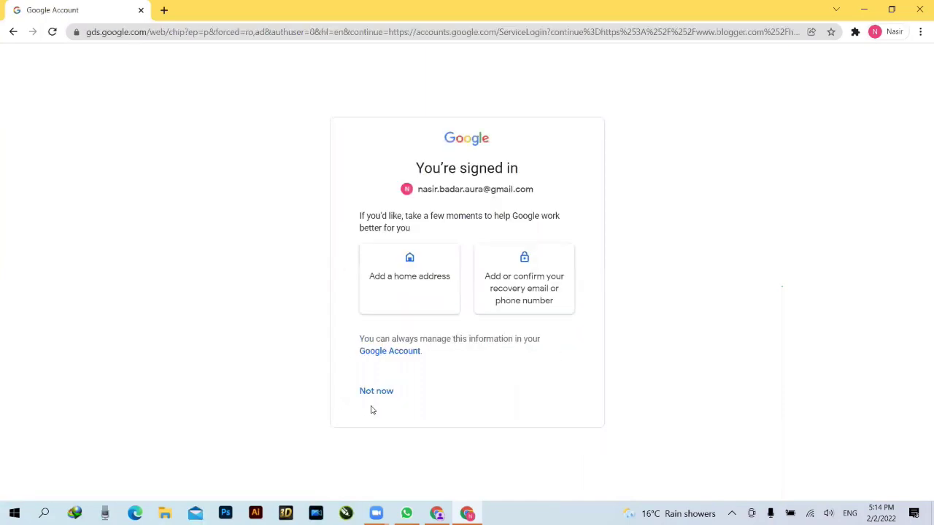
# - Skip extra account details, dismiss the cookies notice, and enter the owner's full name as blog title
pyautogui.click(387, 398)
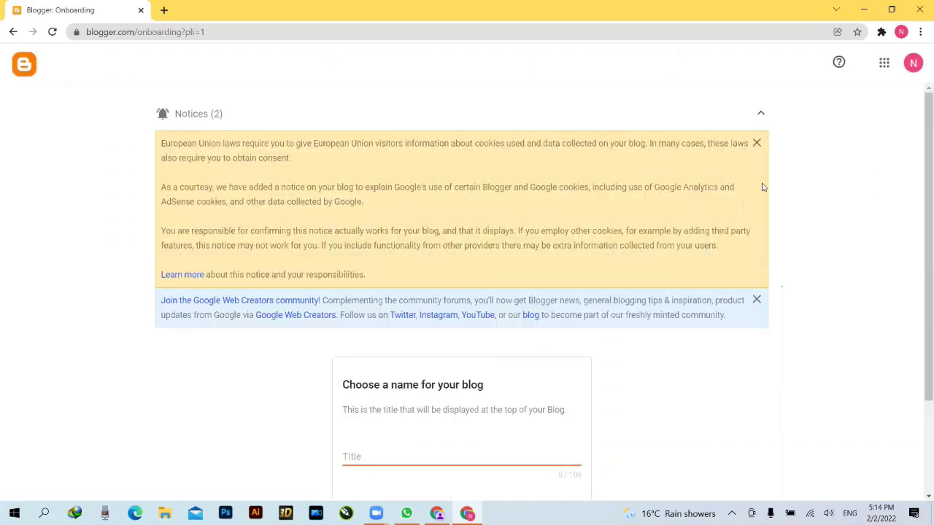
pyautogui.click(757, 143)
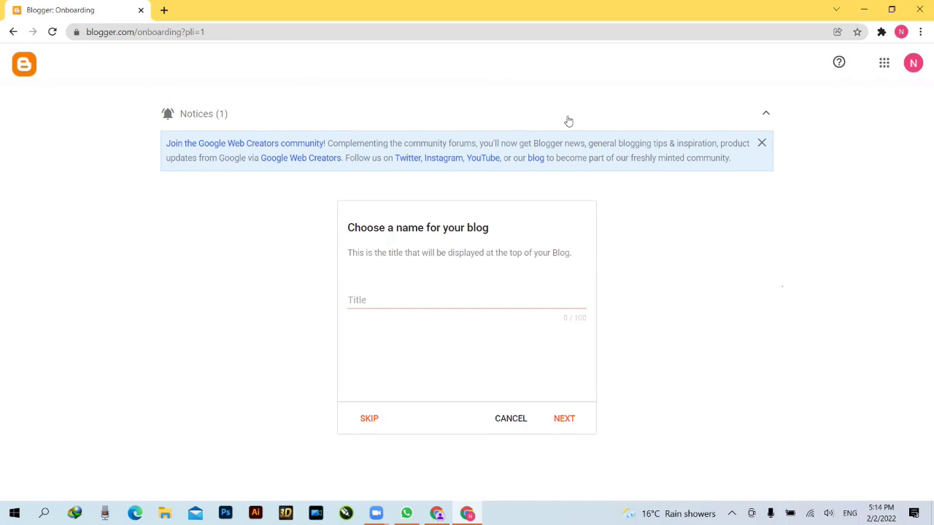
pyautogui.click(442, 302)
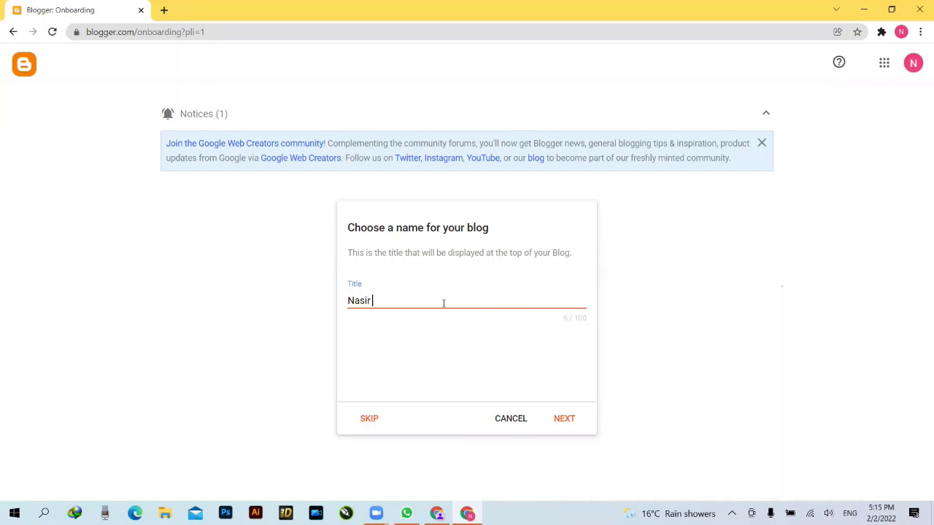
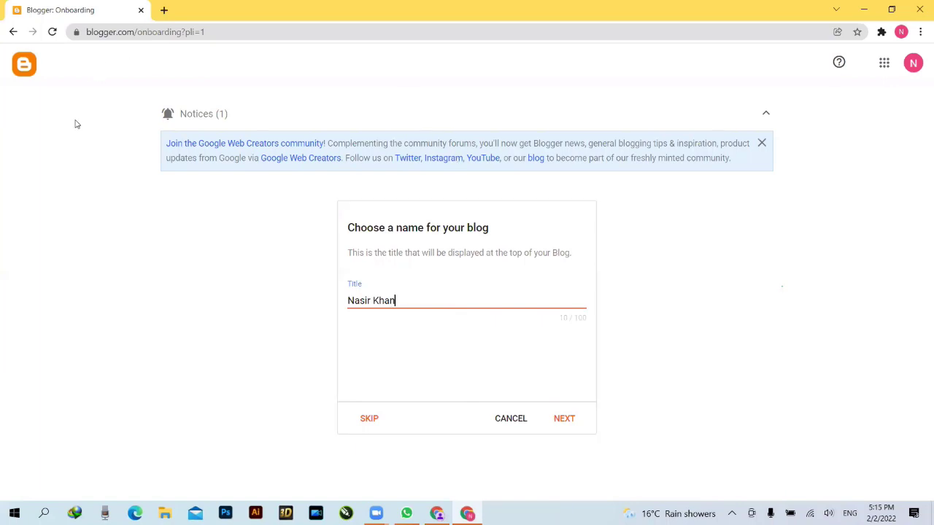
pyautogui.click(566, 420)
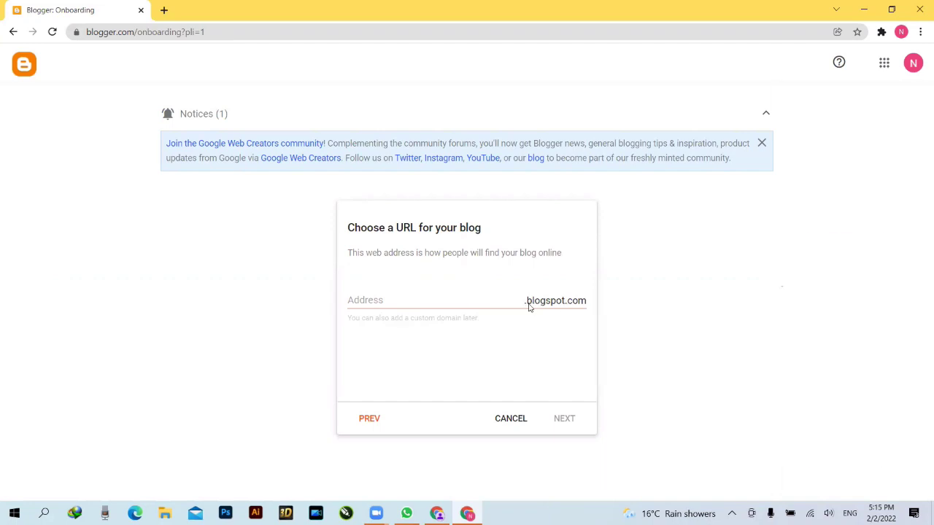
# - Give the blog an available blogspot.com address built from the owner's name plus 'faisalabadi'
pyautogui.click(444, 300)
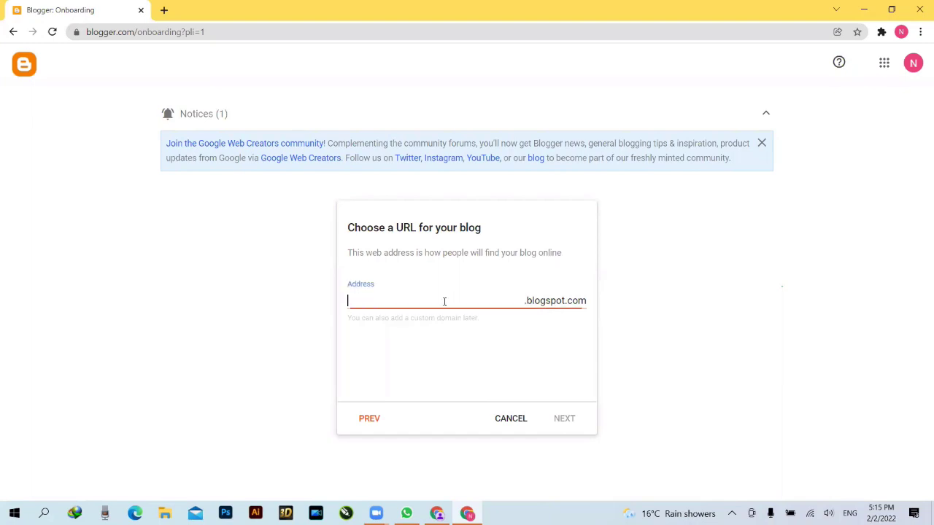
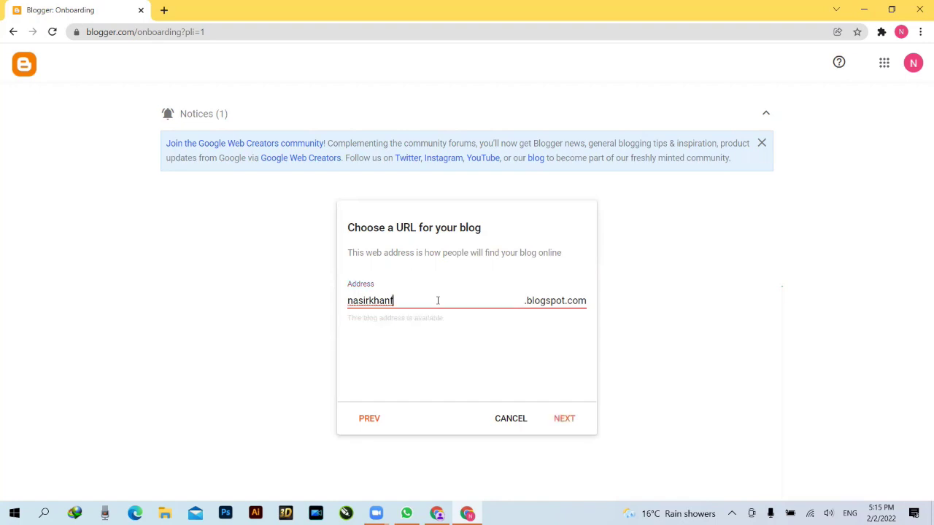
pyautogui.click(590, 305)
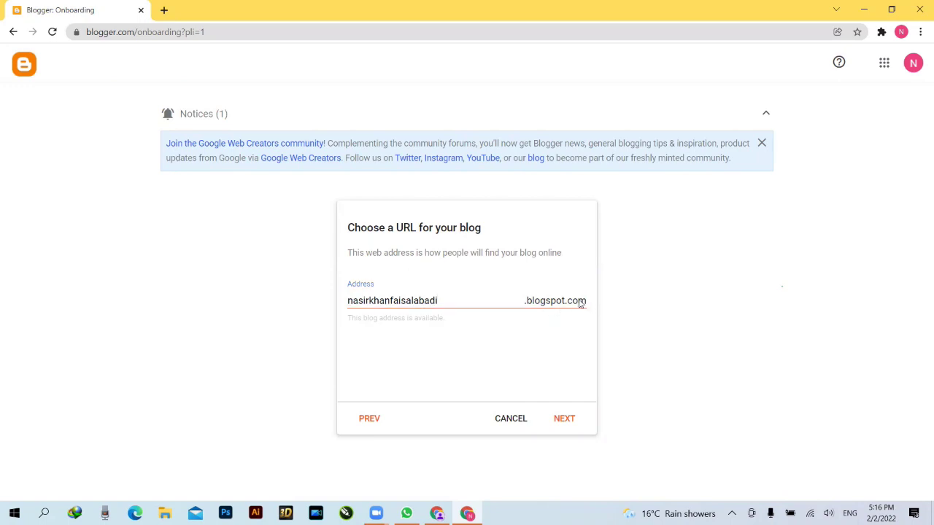
pyautogui.click(564, 420)
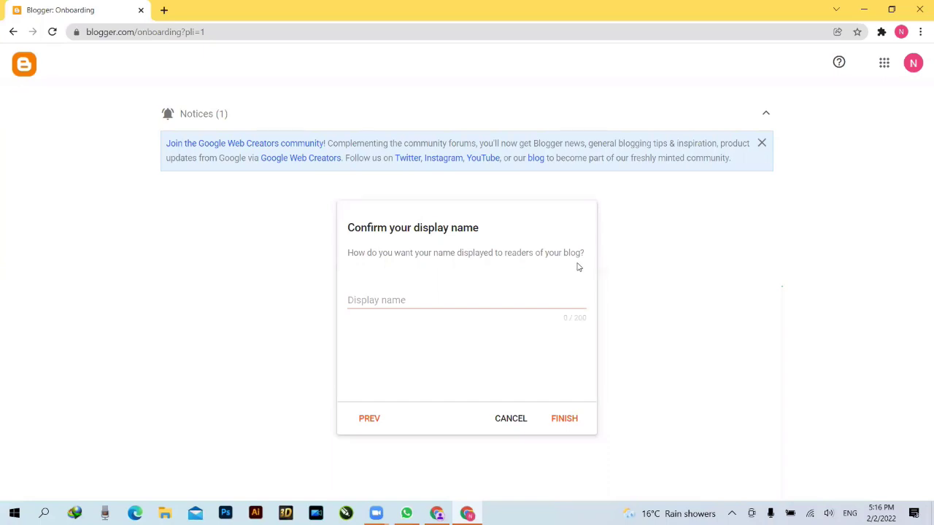
# - Enter the owner's name as the display name and finish creating the blog
pyautogui.click(380, 301)
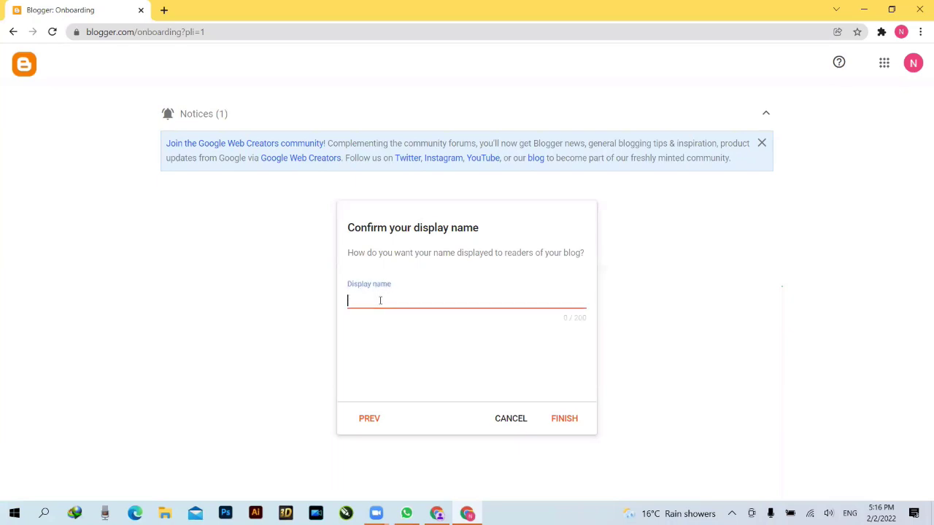
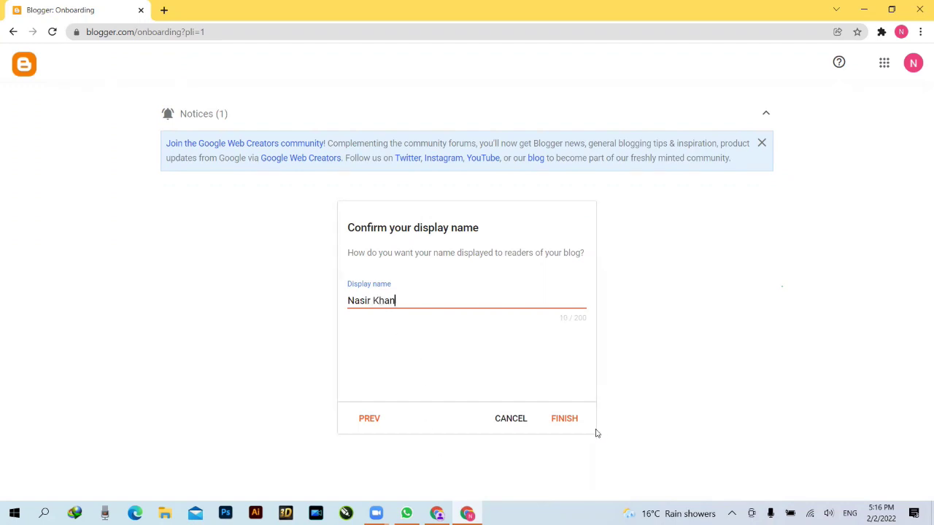
pyautogui.click(565, 422)
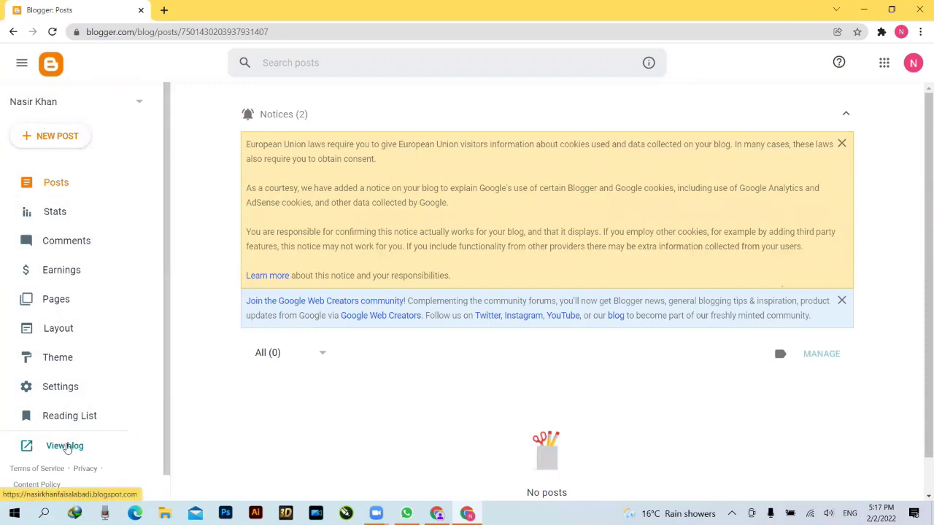
# - Preview the empty live blog in a new tab, then go back to the Posts dashboard
pyautogui.click(63, 446)
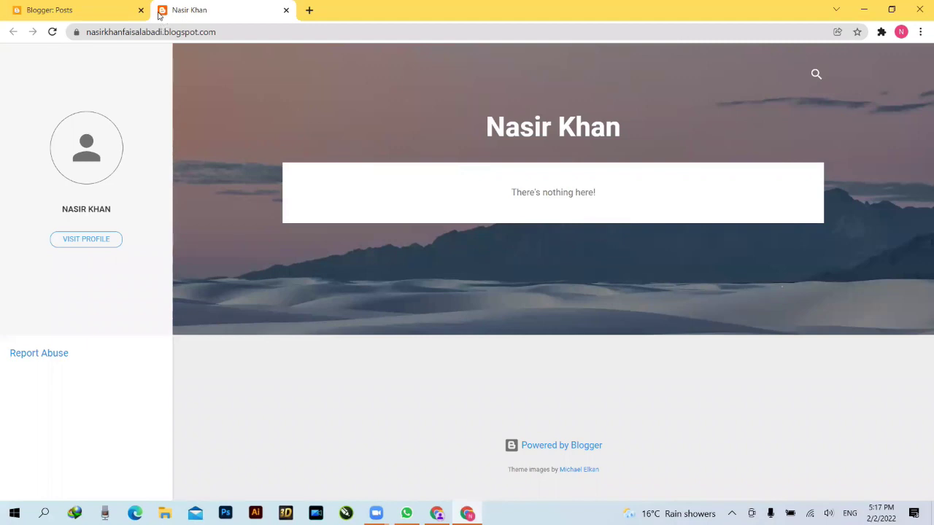
pyautogui.click(92, 10)
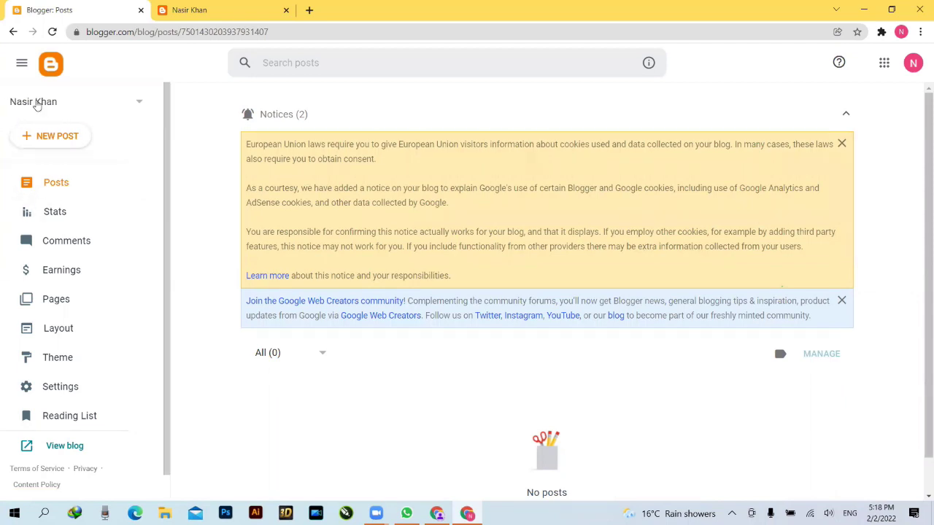
pyautogui.click(139, 106)
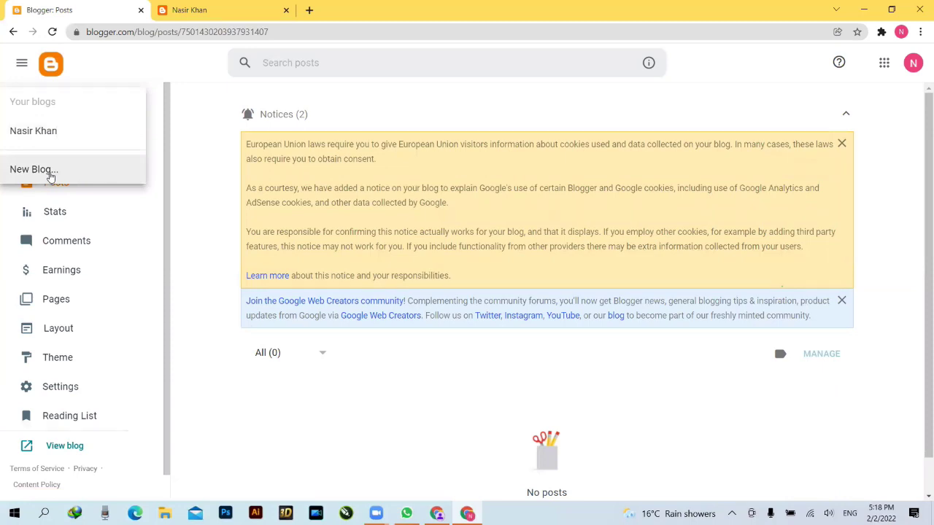
pyautogui.click(192, 209)
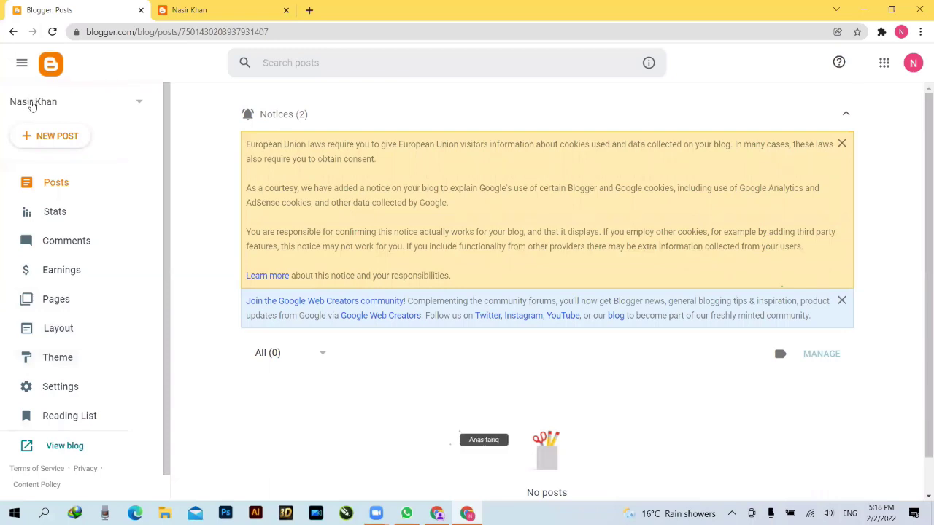
pyautogui.click(140, 104)
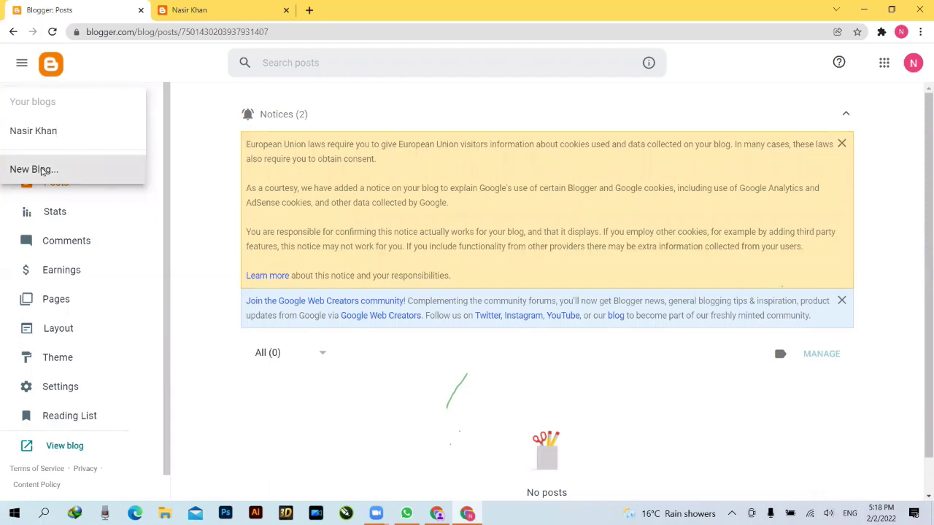
pyautogui.click(42, 169)
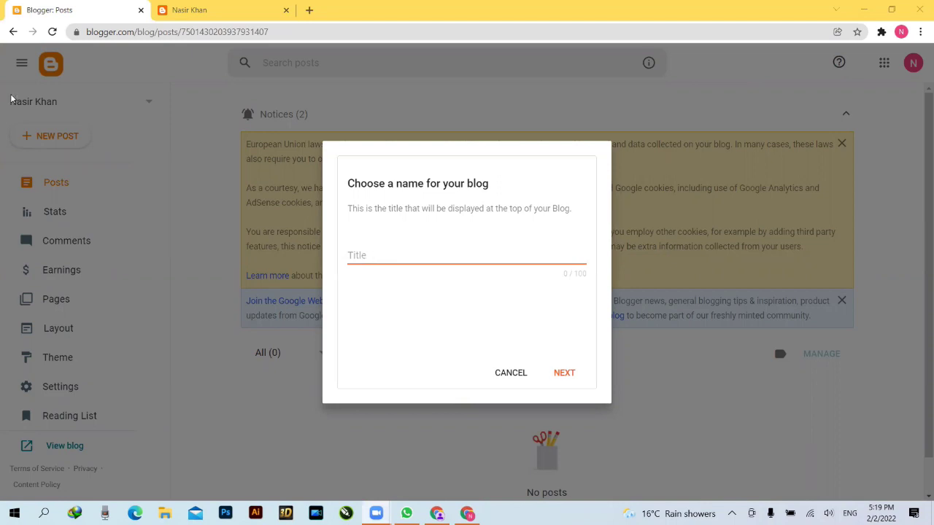
pyautogui.click(511, 373)
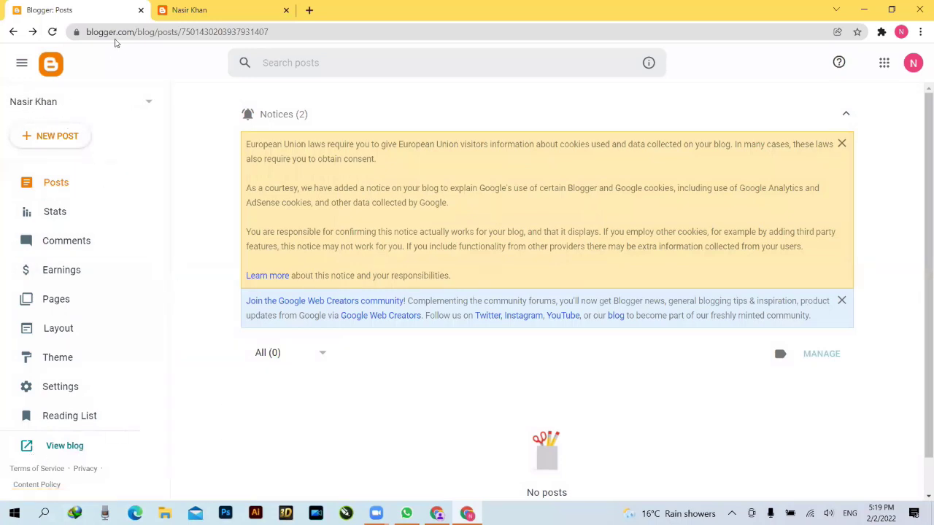
# - Open the live blog in another tab via View blog, check it, and return to the dashboard
pyautogui.rightClick(69, 445)
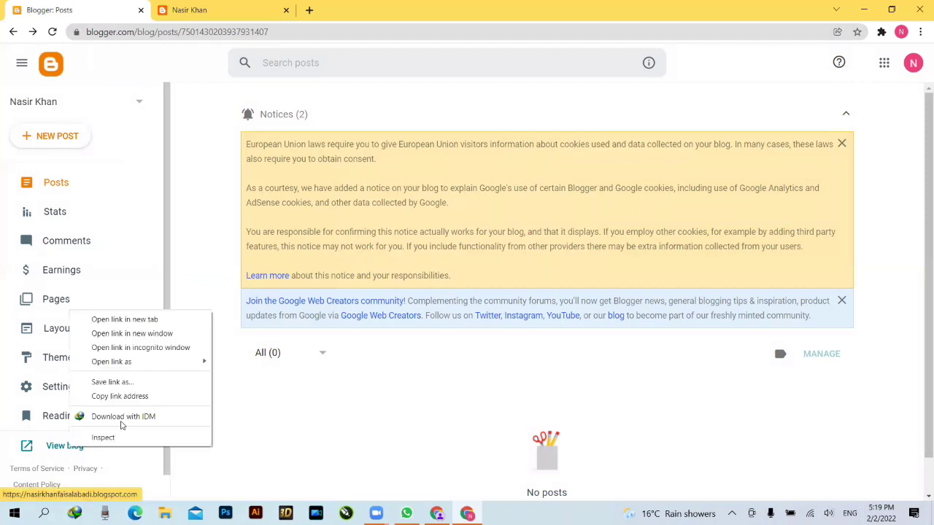
pyautogui.click(154, 320)
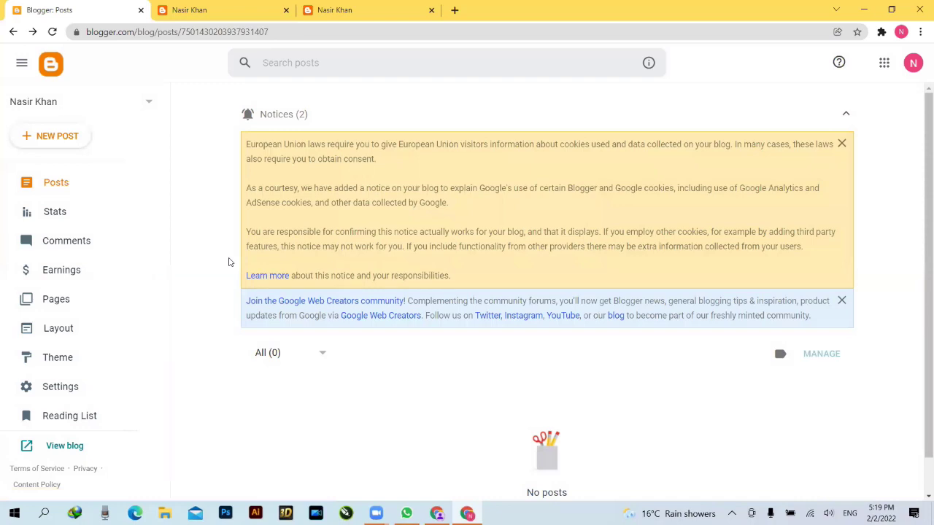
pyautogui.click(358, 9)
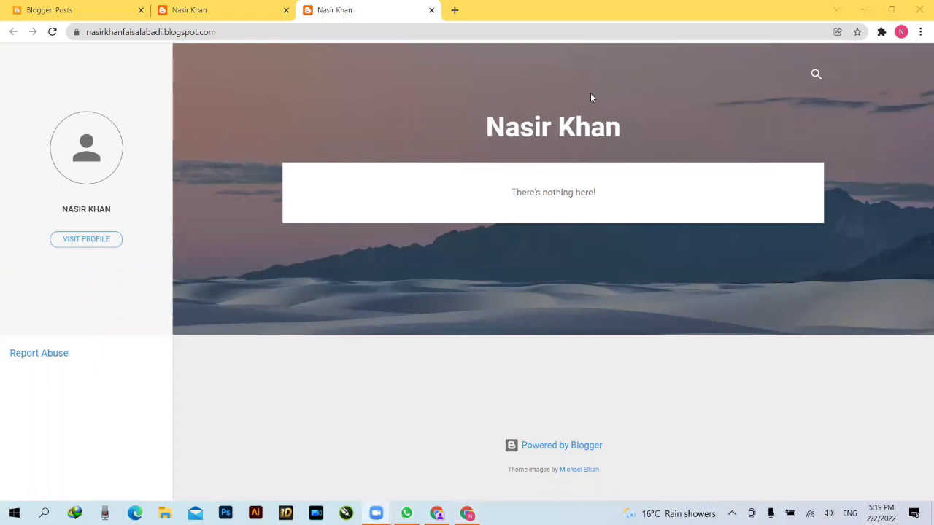
pyautogui.click(63, 14)
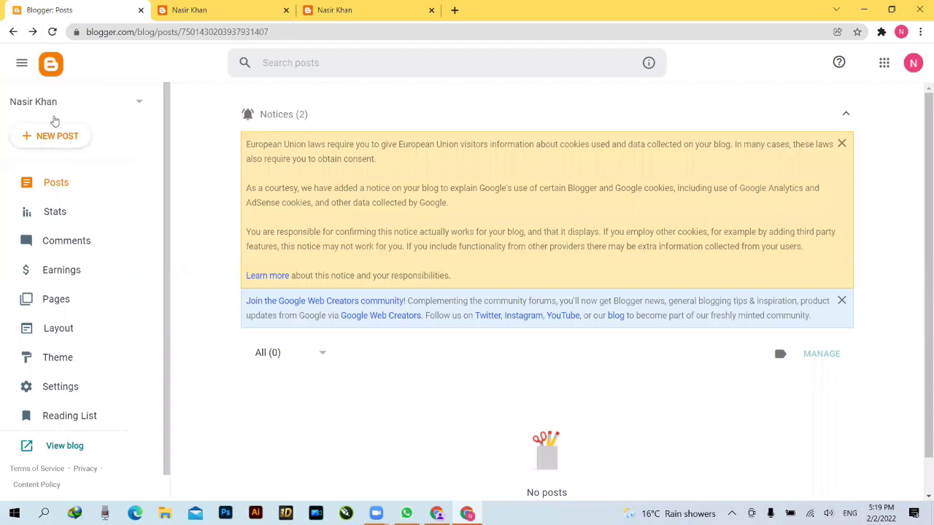
# - Start another new blog with New Blog... from the blog dropdown
pyautogui.click(141, 104)
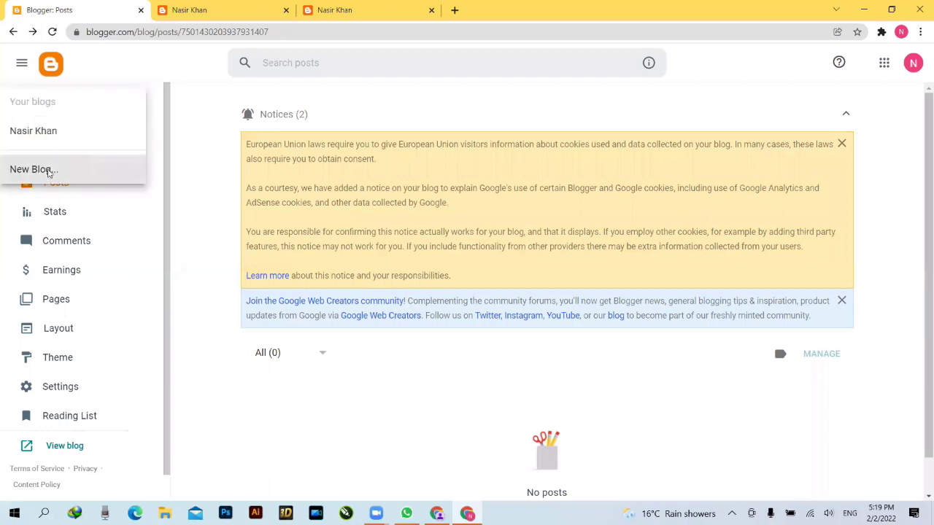
pyautogui.click(46, 171)
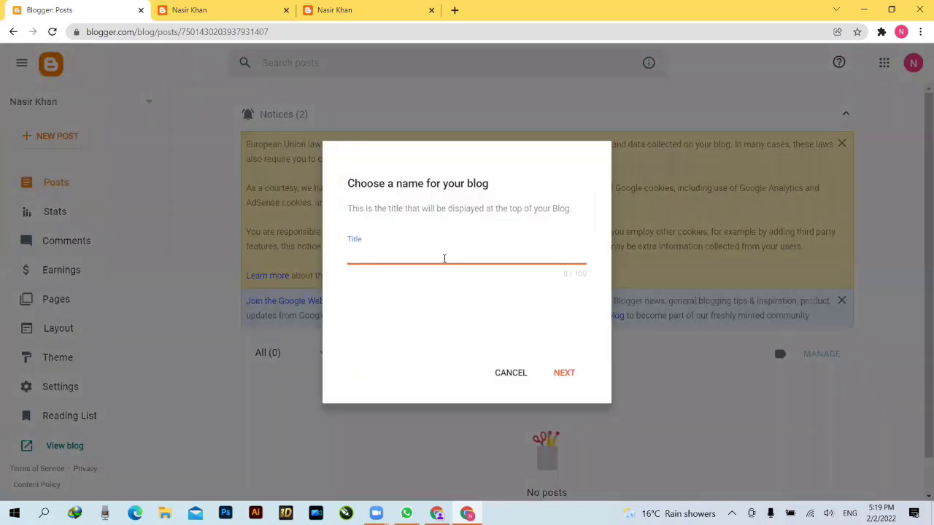
pyautogui.click(321, 9)
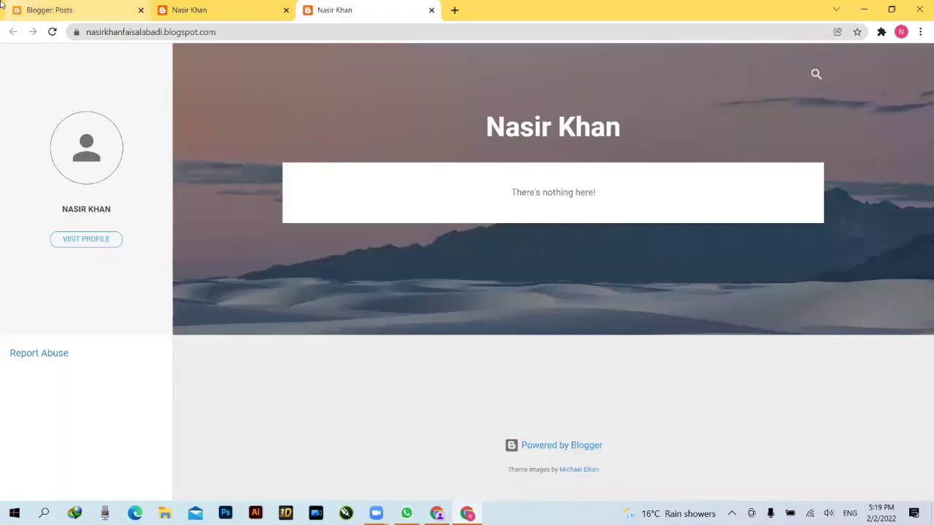
pyautogui.click(89, 10)
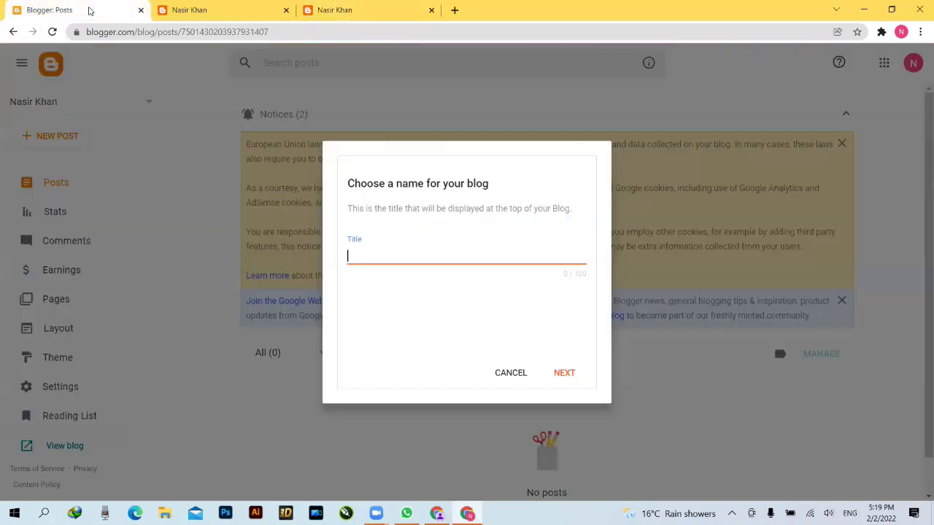
# - Enter a person's full name as the new blog's title, fixing typos, and continue
pyautogui.write('Pakistan')
pyautogui.hotkey('ctrl', 'a')
pyautogui.click(387, 256)
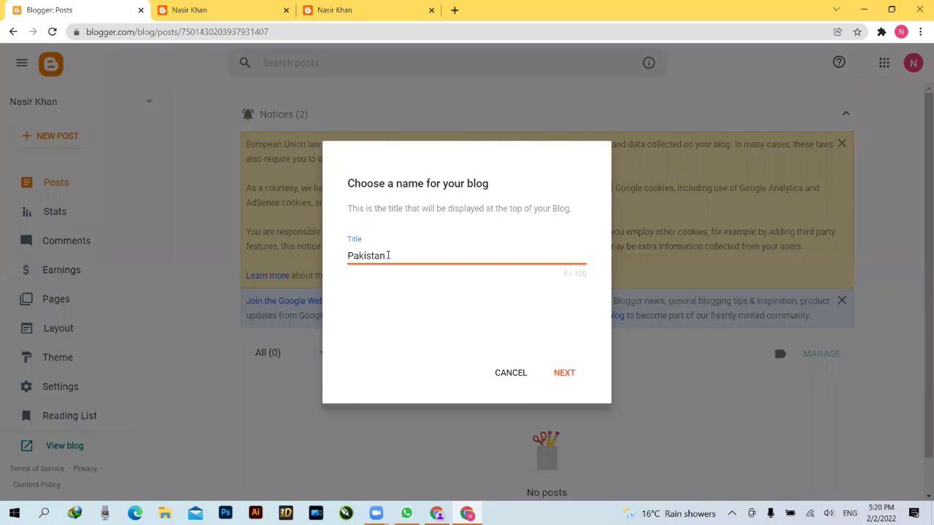
pyautogui.press('BackSpace')
pyautogui.press('BackSpace')
pyautogui.press('BackSpace')
pyautogui.press('BackSpace')
pyautogui.press('BackSpace')
pyautogui.press('BackSpace')
pyautogui.press('BackSpace')
pyautogui.press('BackSpace')
pyautogui.click(389, 256)
pyautogui.write('y')
pyautogui.click(560, 373)
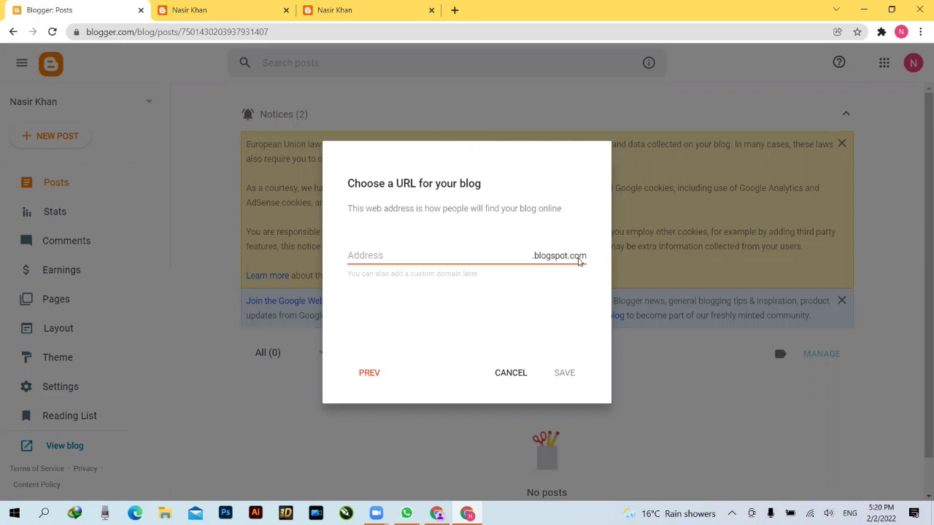
# - Give the new blog an available blogspot.com address based on the title name and save
pyautogui.click(377, 258)
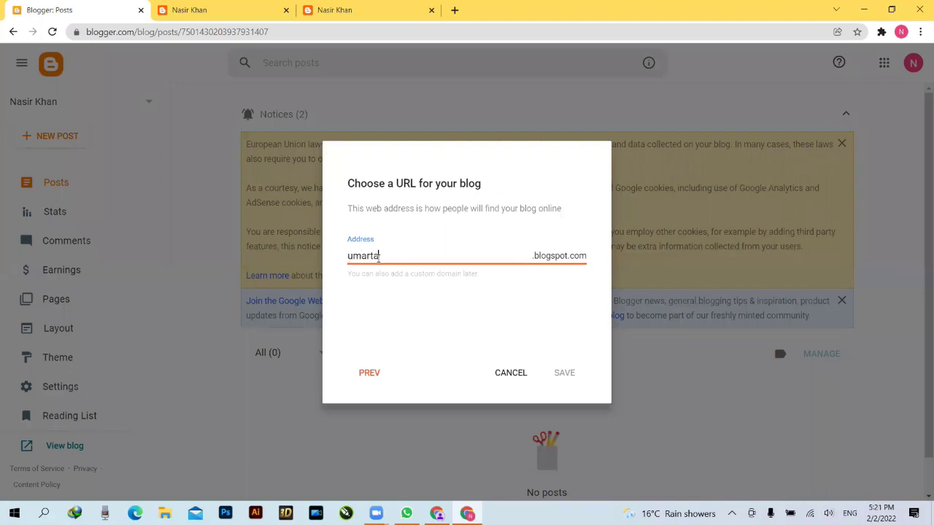
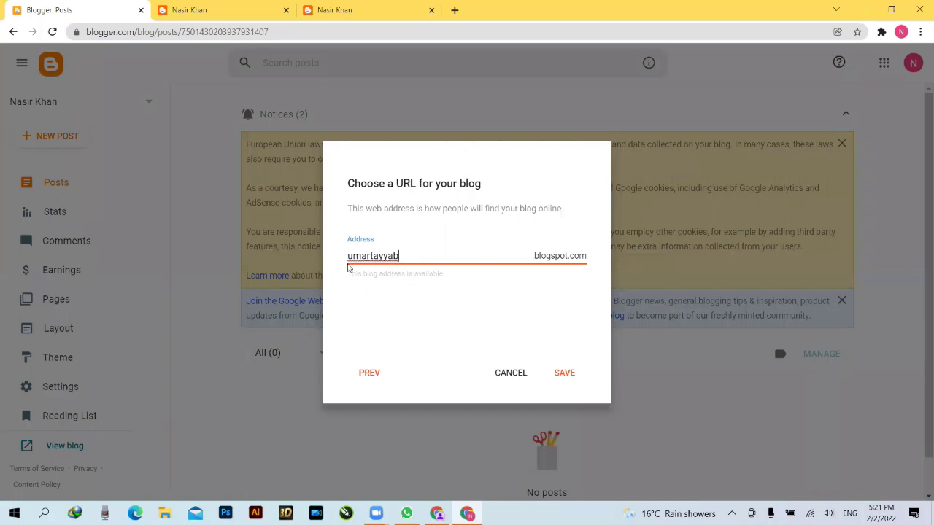
pyautogui.click(561, 375)
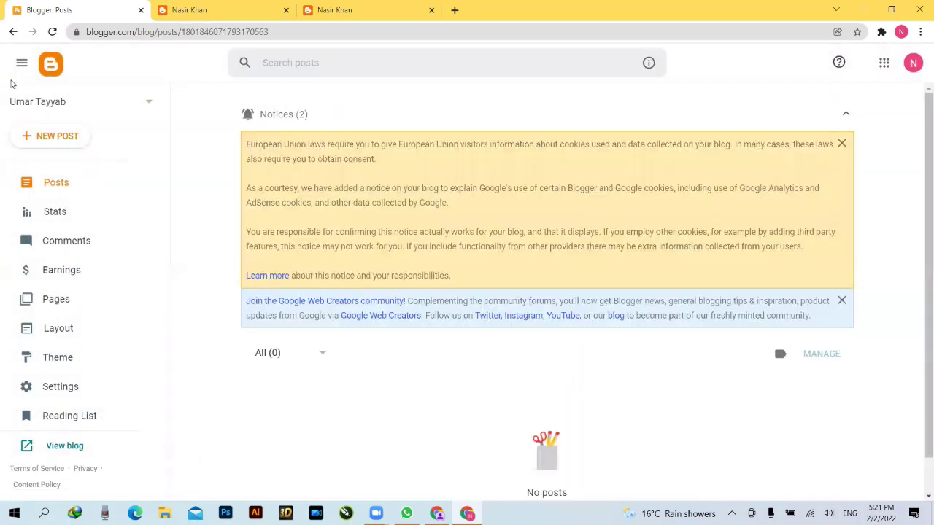
# - Switch to the original blog, close the old live-blog tabs, and reopen its live page in a new tab
pyautogui.click(139, 102)
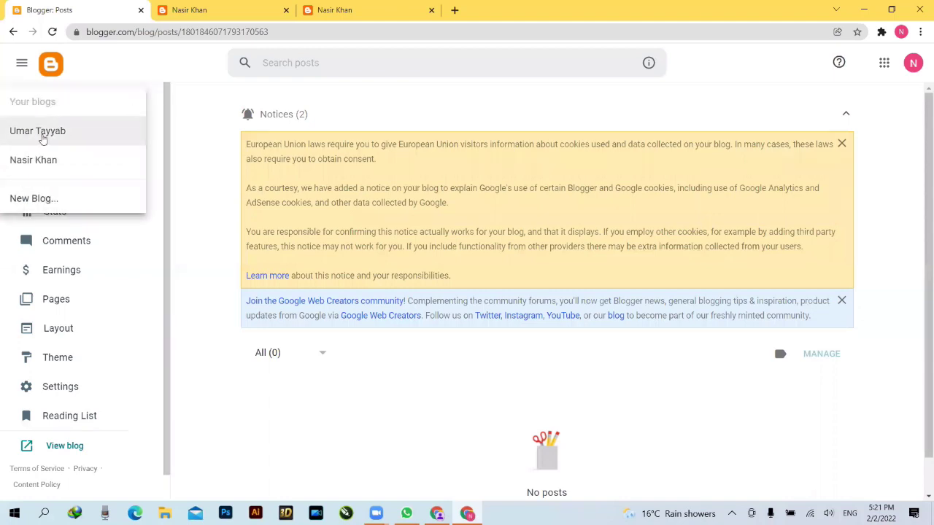
pyautogui.click(53, 161)
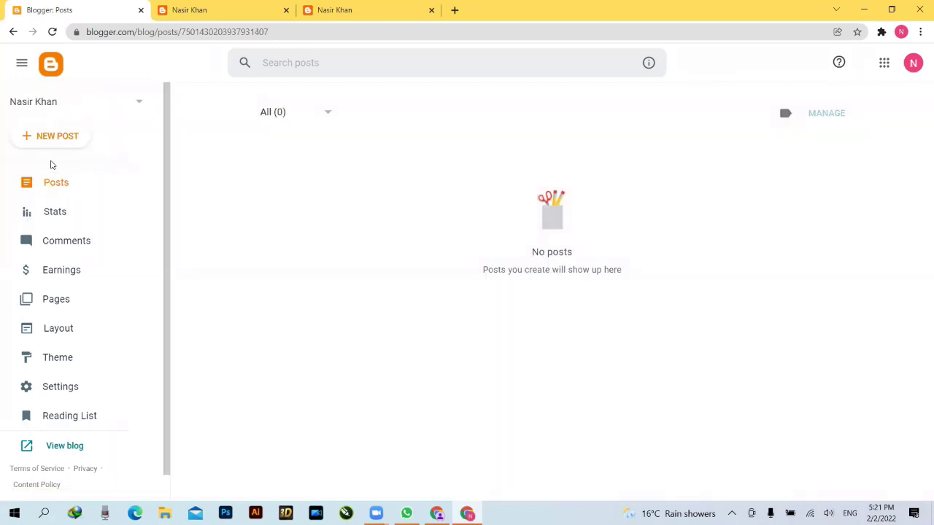
pyautogui.click(431, 9)
pyautogui.click(286, 10)
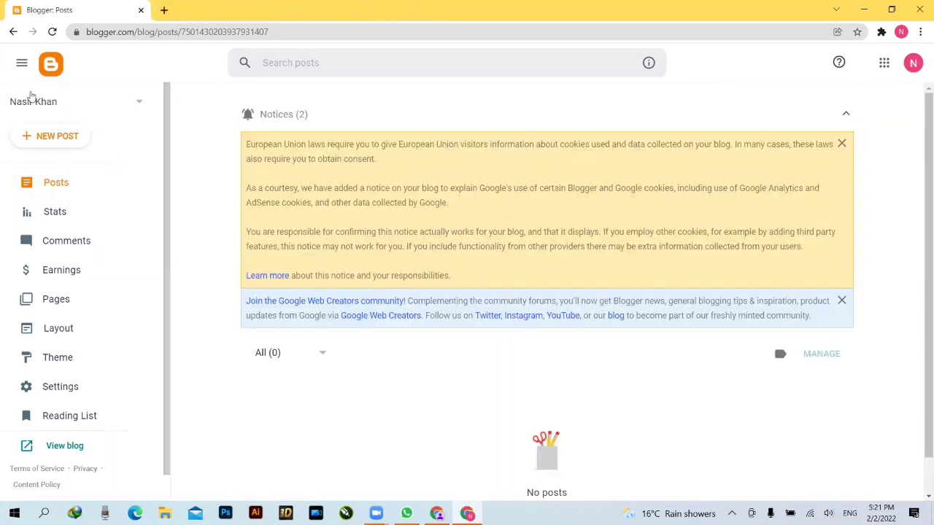
pyautogui.rightClick(62, 446)
pyautogui.click(118, 317)
# - Switch to the newly created blog and open its live page in a new tab
pyautogui.click(132, 106)
pyautogui.click(86, 131)
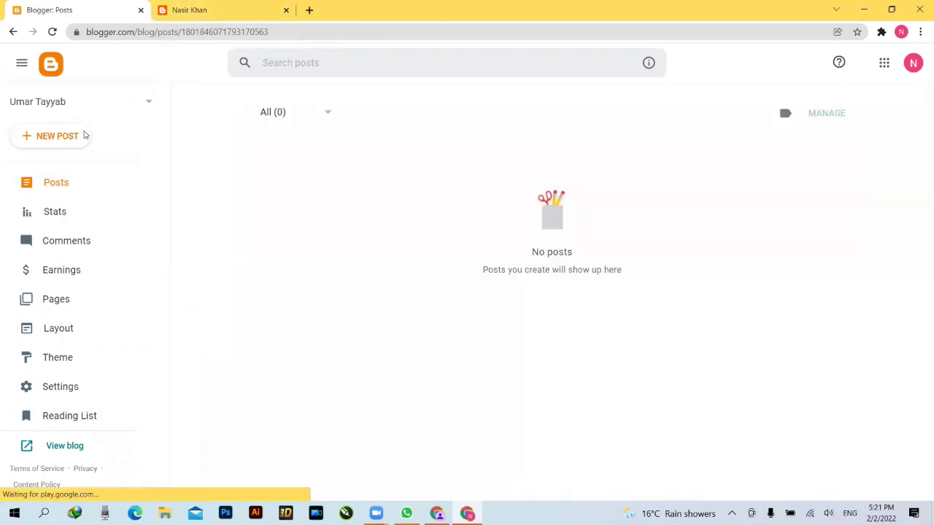
pyautogui.rightClick(64, 450)
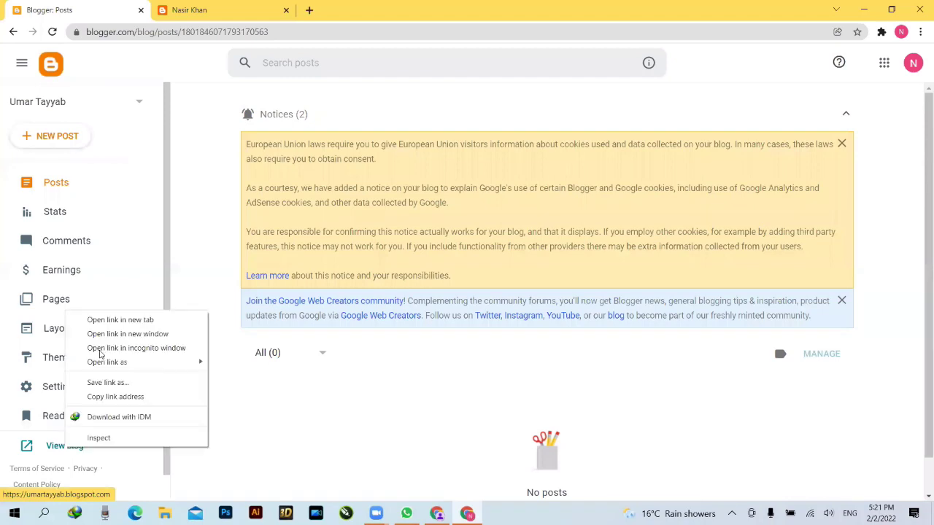
pyautogui.click(107, 321)
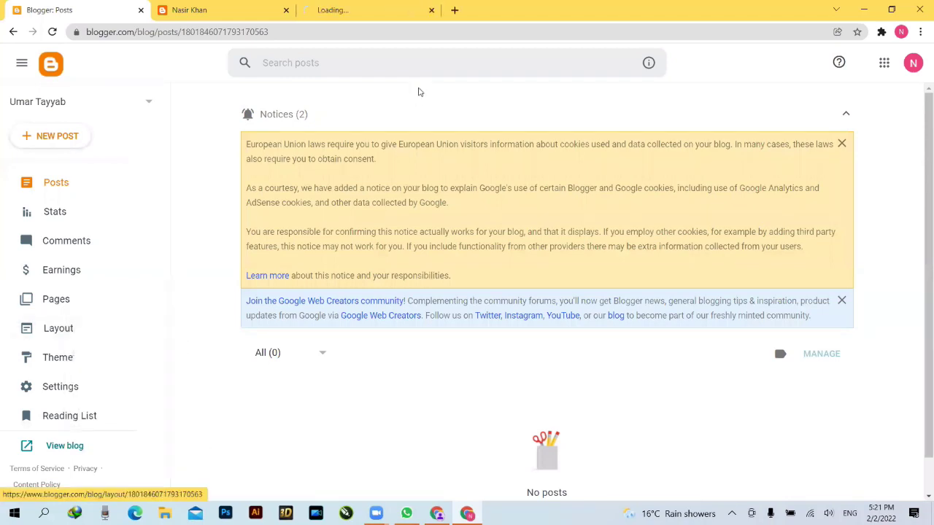
# - Switch to the new blog's tab to view its empty live page
pyautogui.click(322, 10)
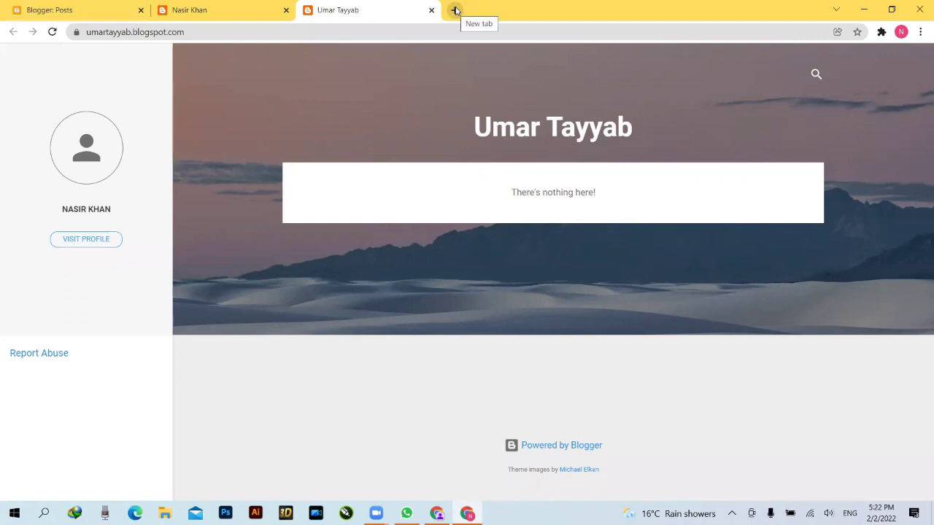
# - In a new tab, reach the Blogger dashboard through a Google search for blogger.com
pyautogui.click(455, 10)
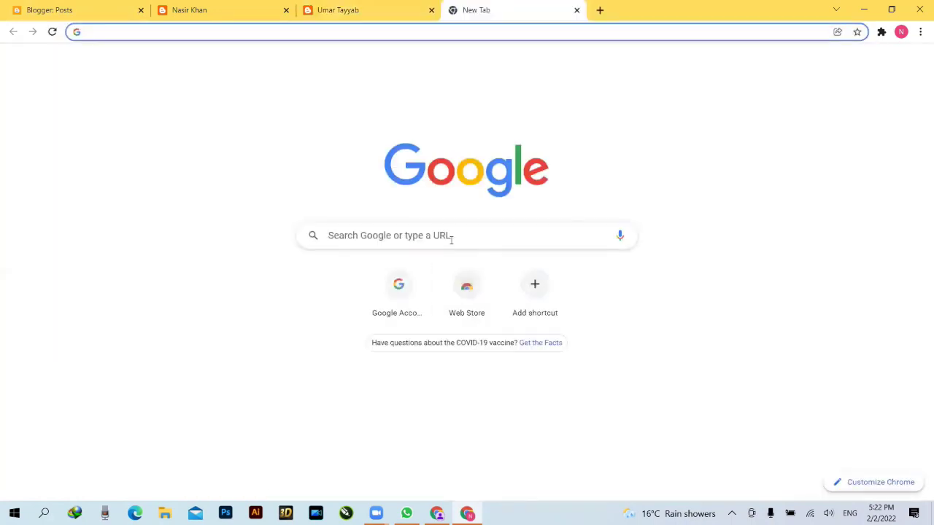
pyautogui.click(452, 237)
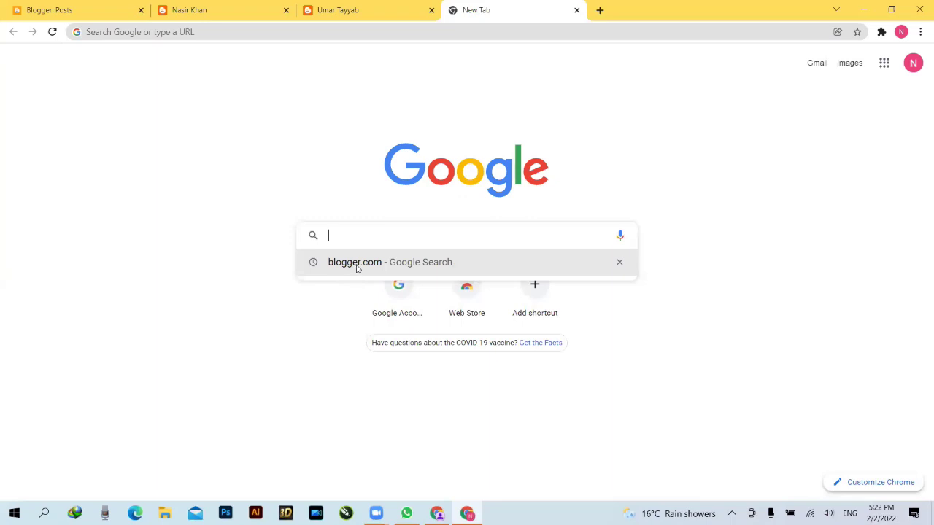
pyautogui.click(369, 262)
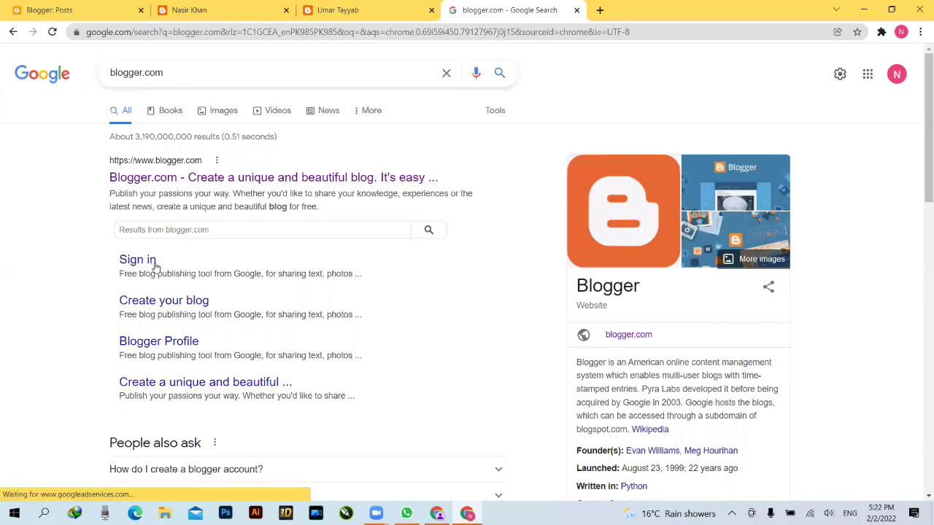
pyautogui.click(186, 175)
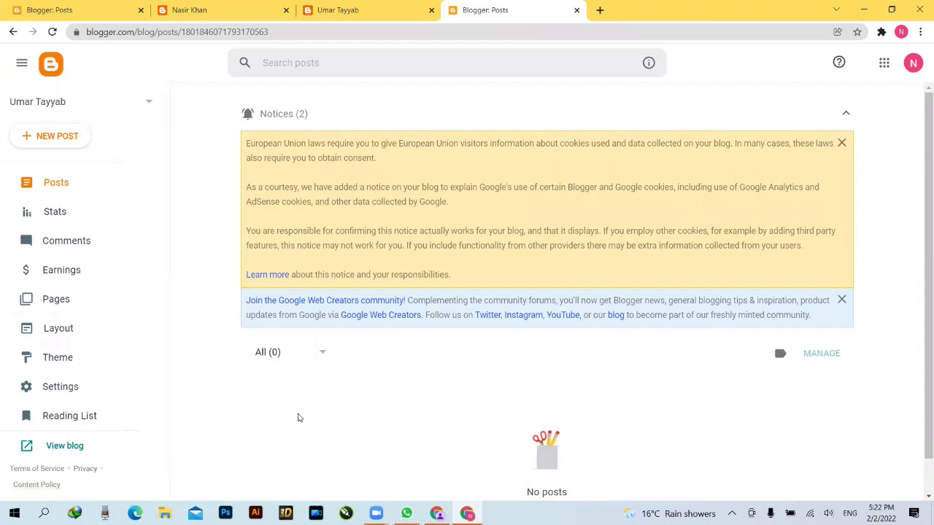
# - Return the fourth tab to the blogger.com search results, then bring the original Blogger Posts dashboard forward
pyautogui.click(13, 32)
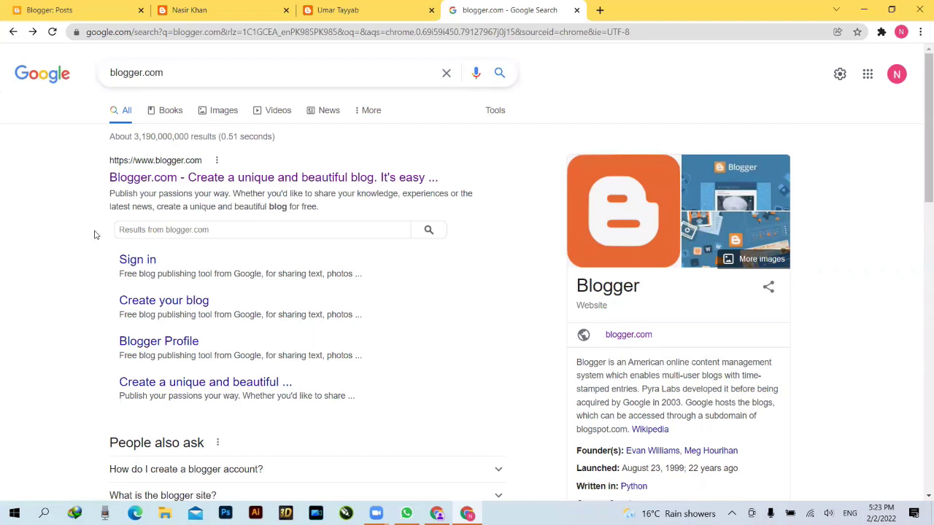
pyautogui.click(357, 12)
pyautogui.click(65, 13)
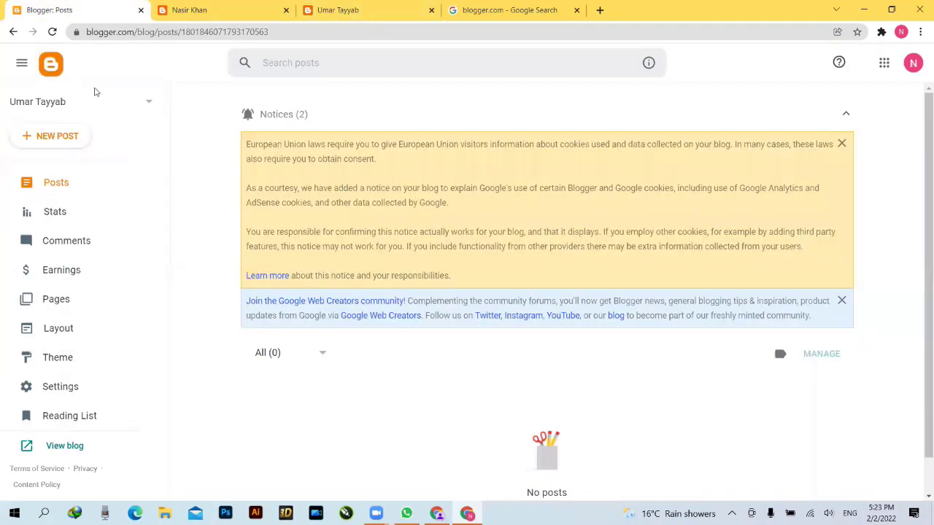
# - Start a New Blog from the blog dropdown and title it 'pakistan zendaabad'
pyautogui.click(143, 104)
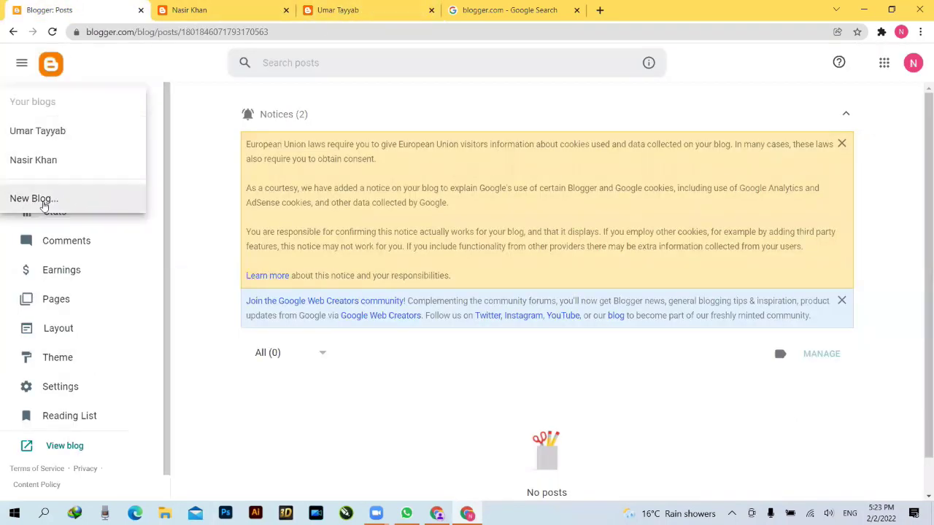
pyautogui.click(42, 201)
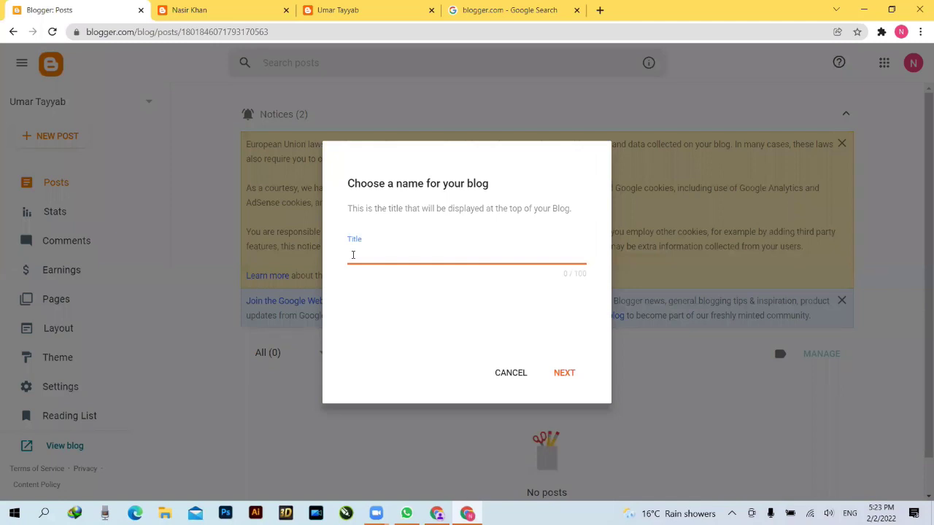
pyautogui.write('pakistan ka')
pyautogui.press('BackSpace')
pyautogui.press('BackSpace')
pyautogui.write('zendaabad')
# - Give the blog the address pakistanzendaabad1947.blogspot.com and save it
pyautogui.click(563, 374)
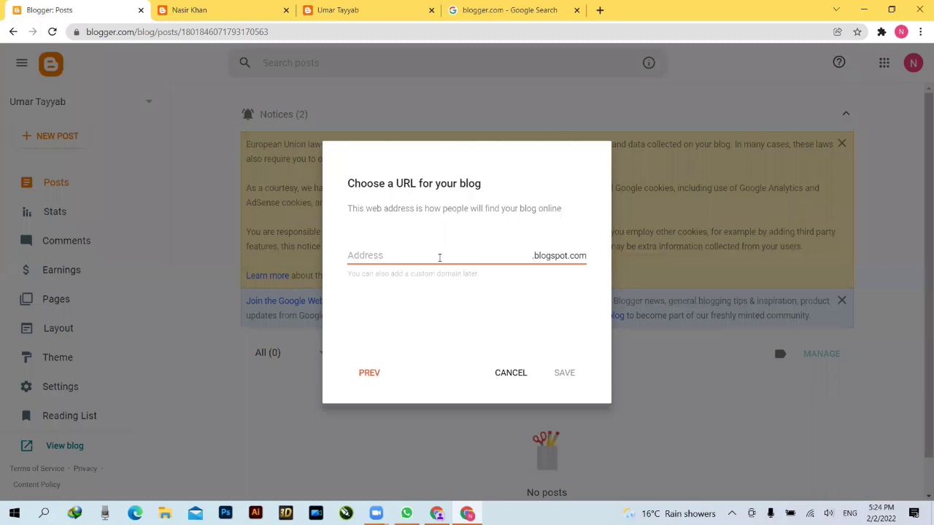
pyautogui.click(441, 257)
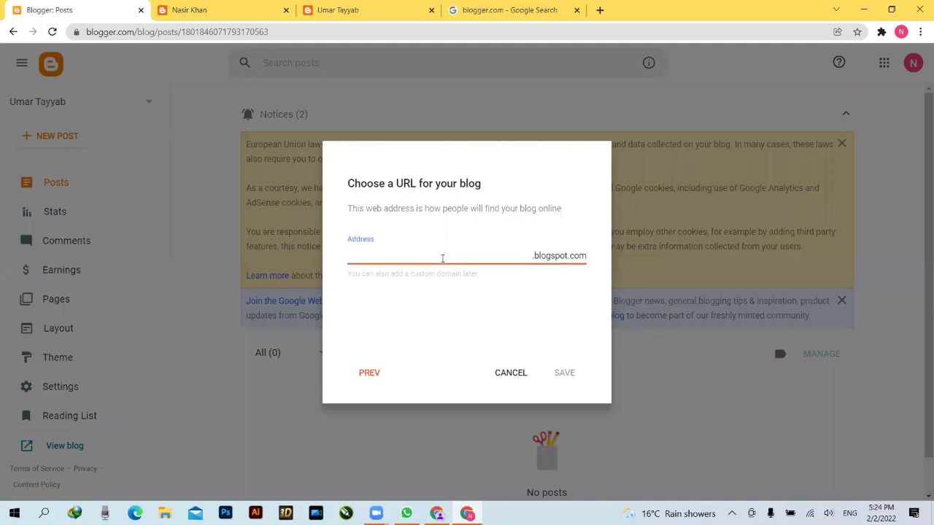
pyautogui.write('pakistanzendabad')
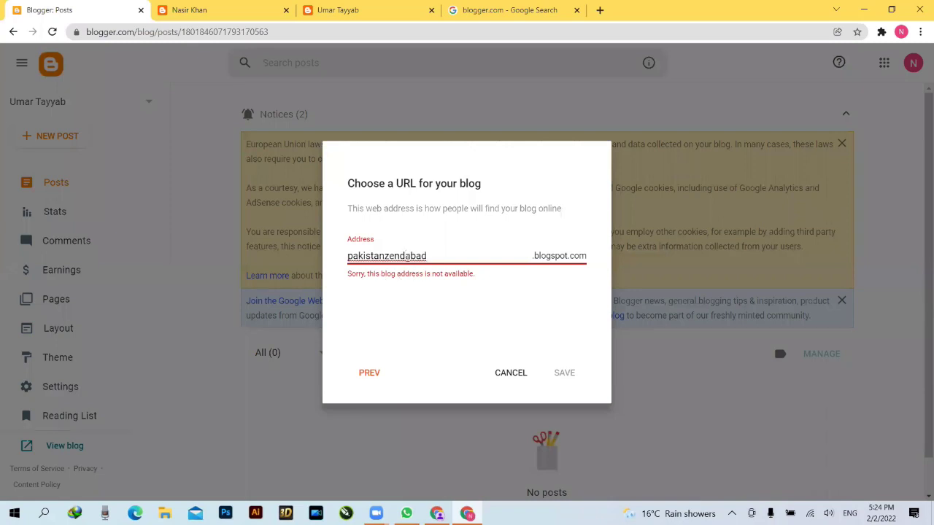
pyautogui.click(406, 256)
pyautogui.write('a')
pyautogui.click(454, 258)
pyautogui.write('1947')
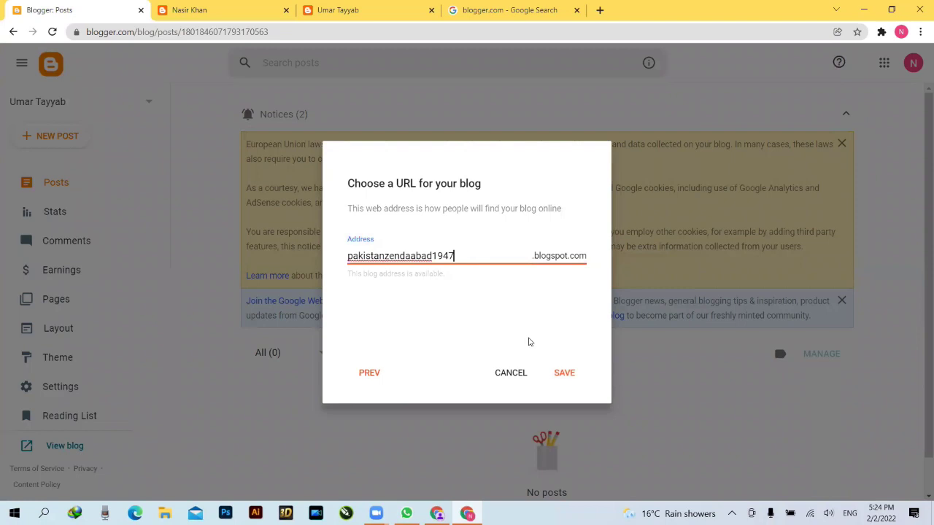
pyautogui.click(569, 375)
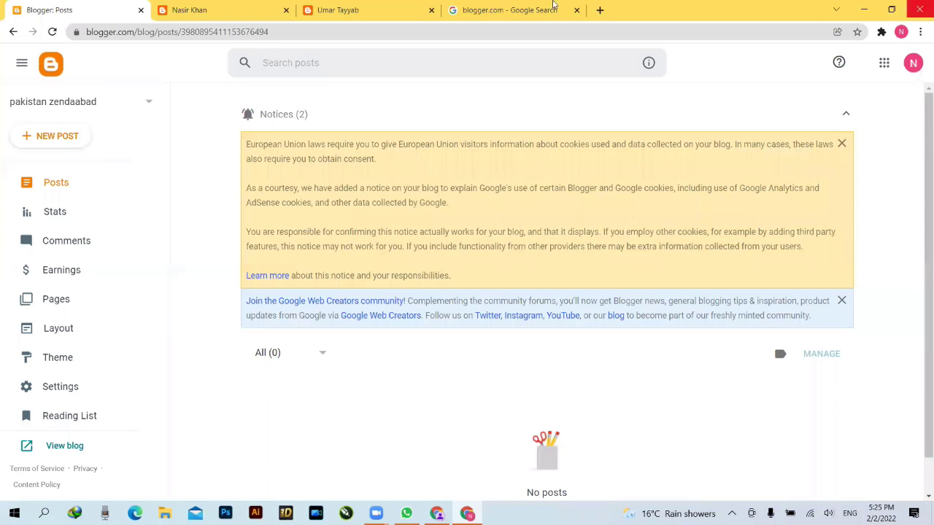
# - Close the Google Search tab and both other blog tabs, leaving only Blogger: Posts open
pyautogui.click(576, 9)
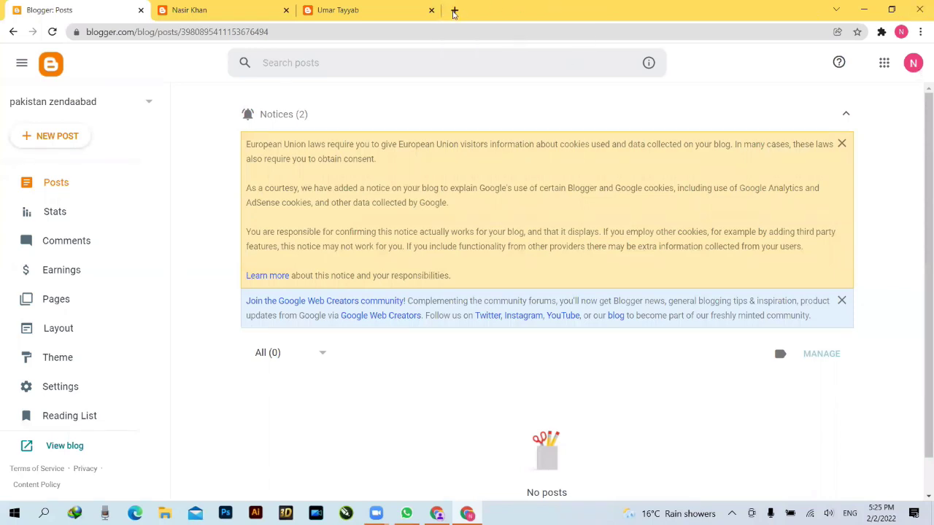
pyautogui.click(432, 10)
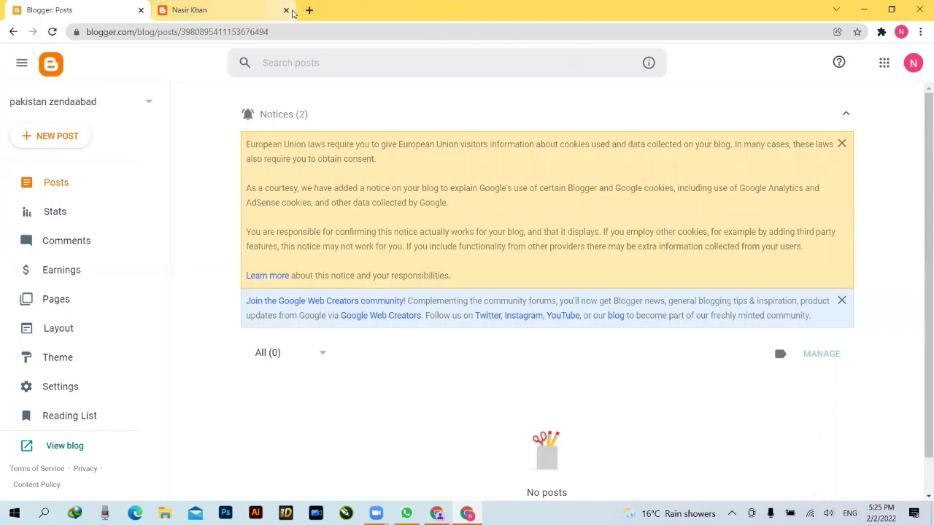
pyautogui.click(286, 10)
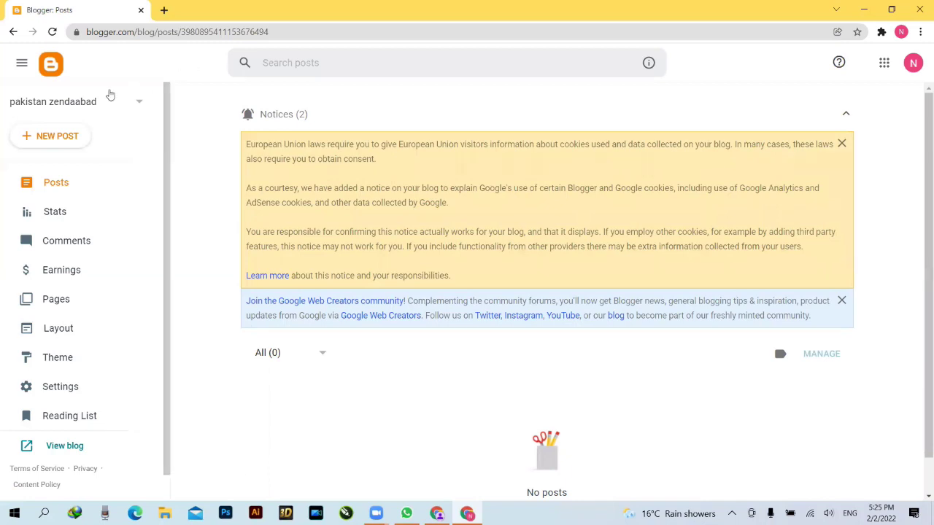
pyautogui.rightClick(60, 444)
pyautogui.click(313, 447)
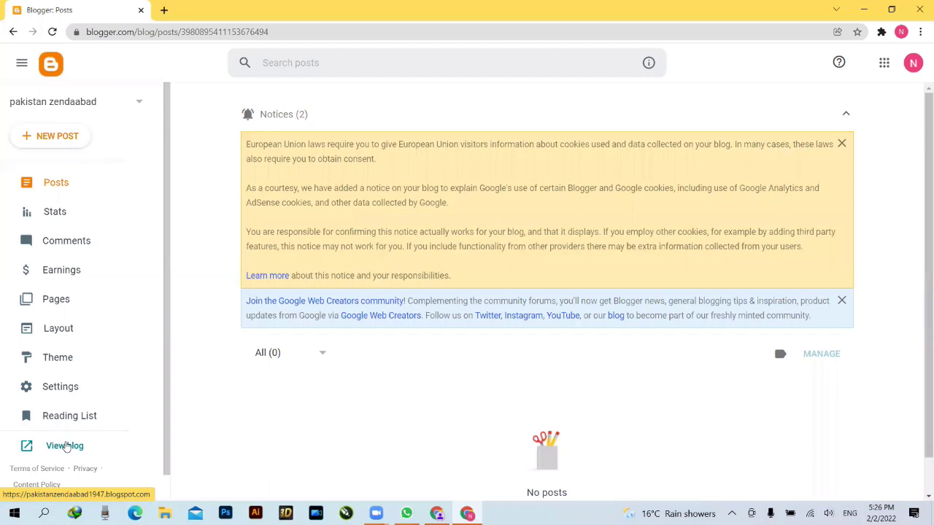
pyautogui.rightClick(66, 447)
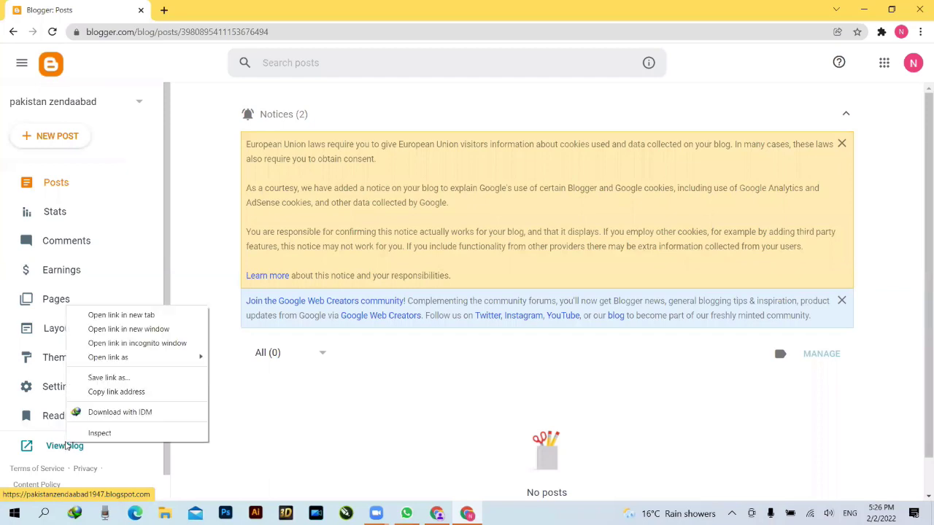
pyautogui.click(123, 321)
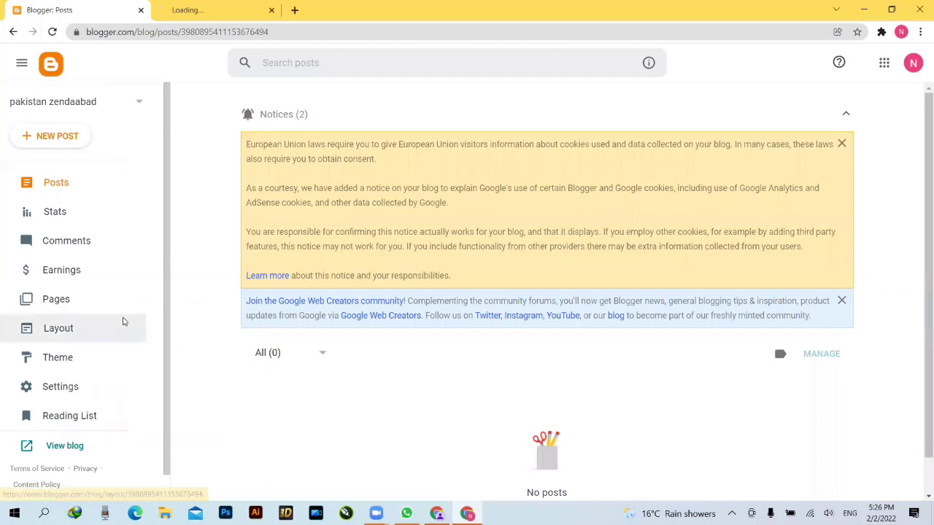
pyautogui.click(203, 12)
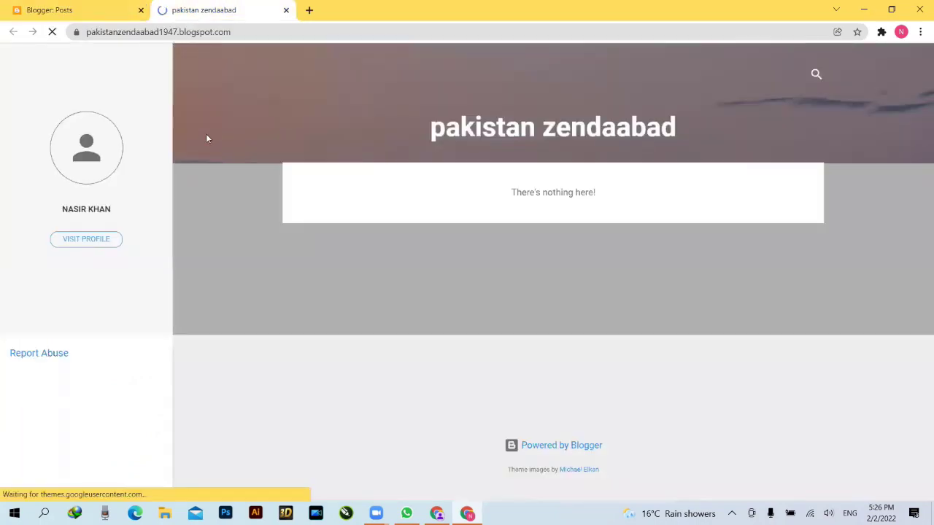
pyautogui.click(139, 33)
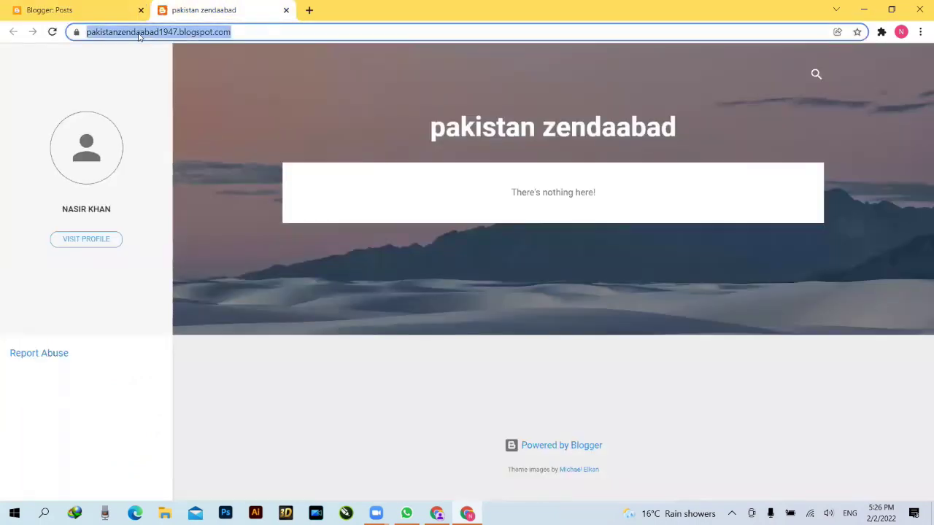
pyautogui.rightClick(139, 36)
pyautogui.click(168, 100)
pyautogui.click(286, 11)
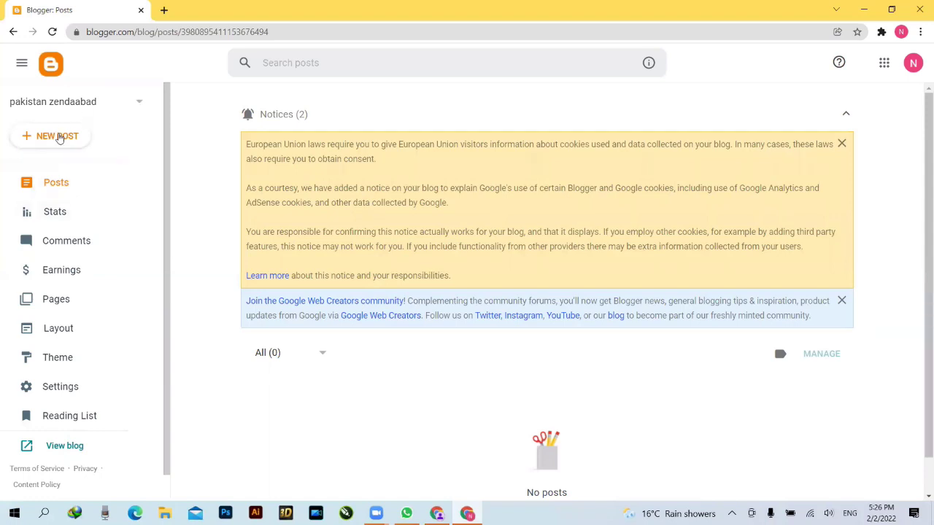
# - Open the live pakistan zendaabad blog from View blog in a new tab, then return to Blogger: Posts
pyautogui.rightClick(77, 448)
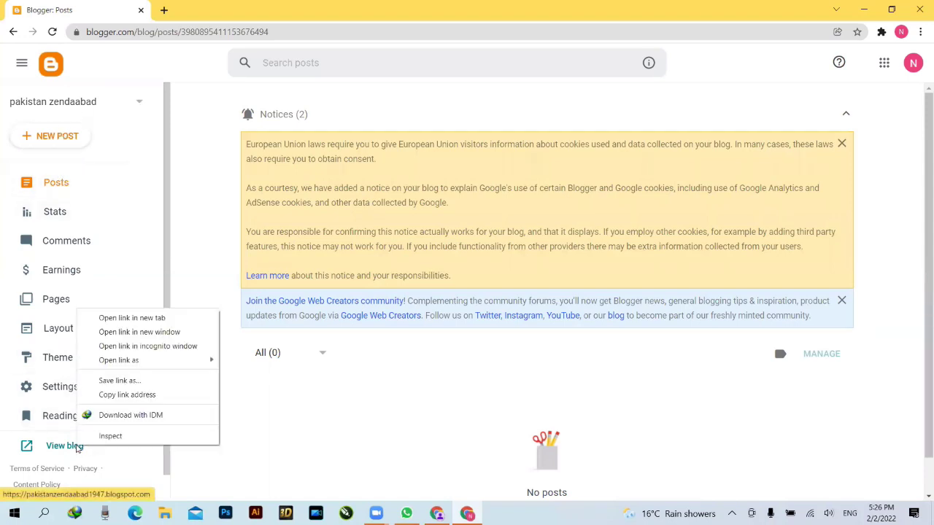
pyautogui.click(131, 317)
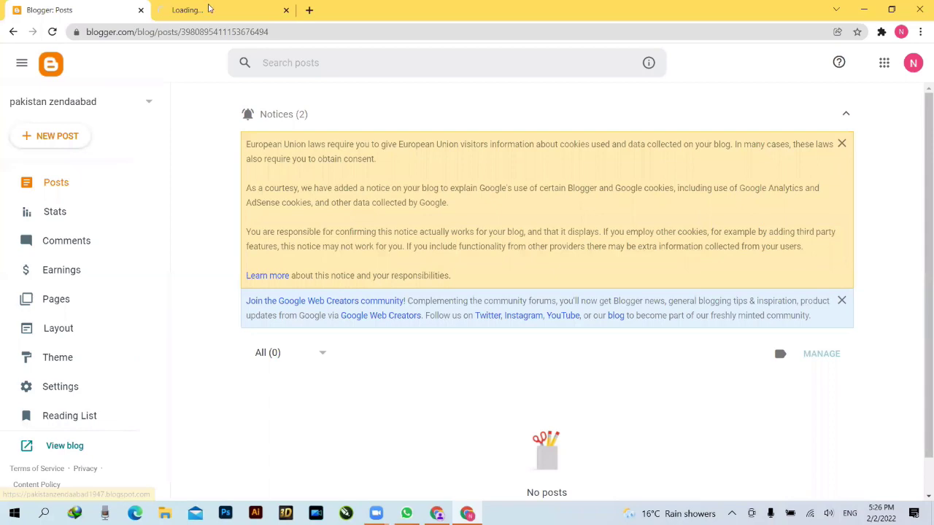
pyautogui.click(211, 8)
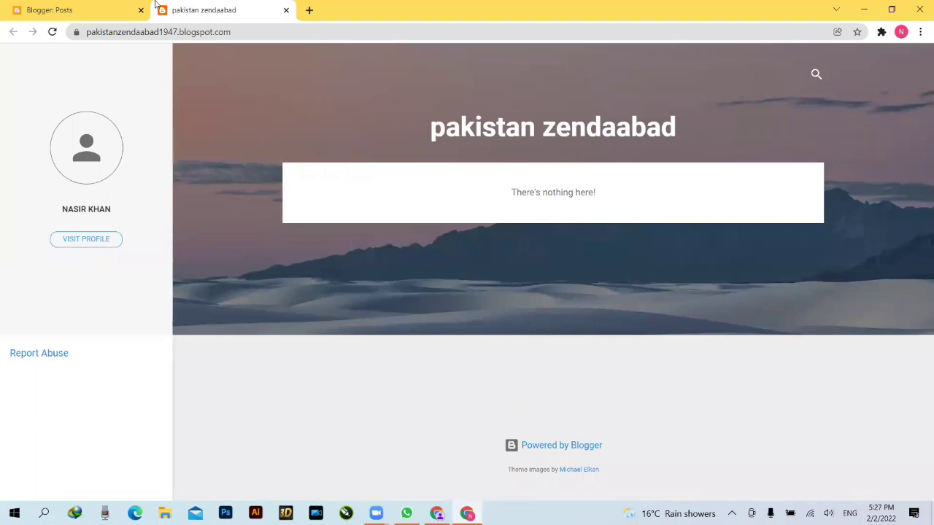
pyautogui.click(71, 7)
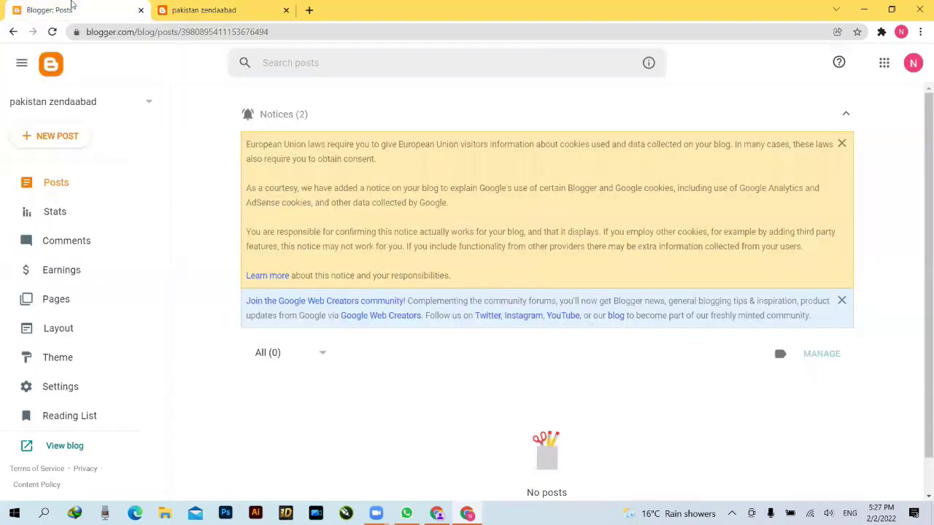